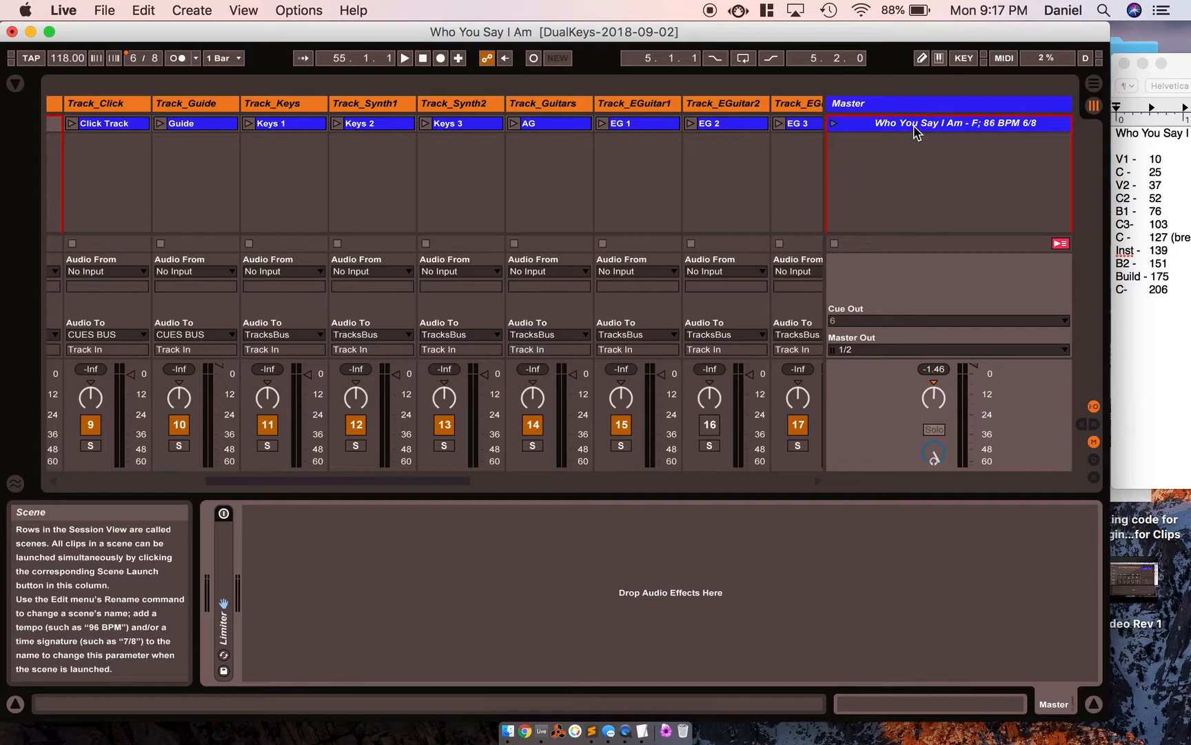
Bring up the TextEdit song notes, make the window taller, and place it so the full section list is readable.
{"action": "left_click", "coordinate": [1176, 397]}
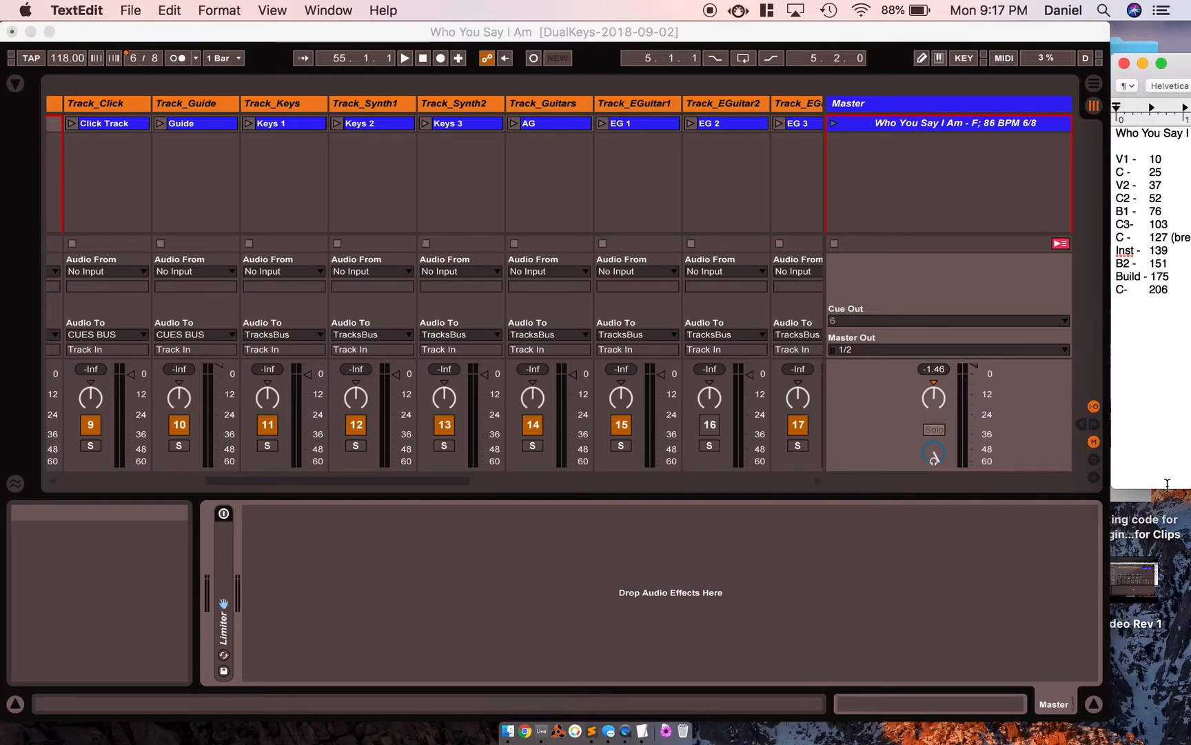
{"action": "left_click_drag", "start_coordinate": [1168, 492], "coordinate": [1162, 670]}
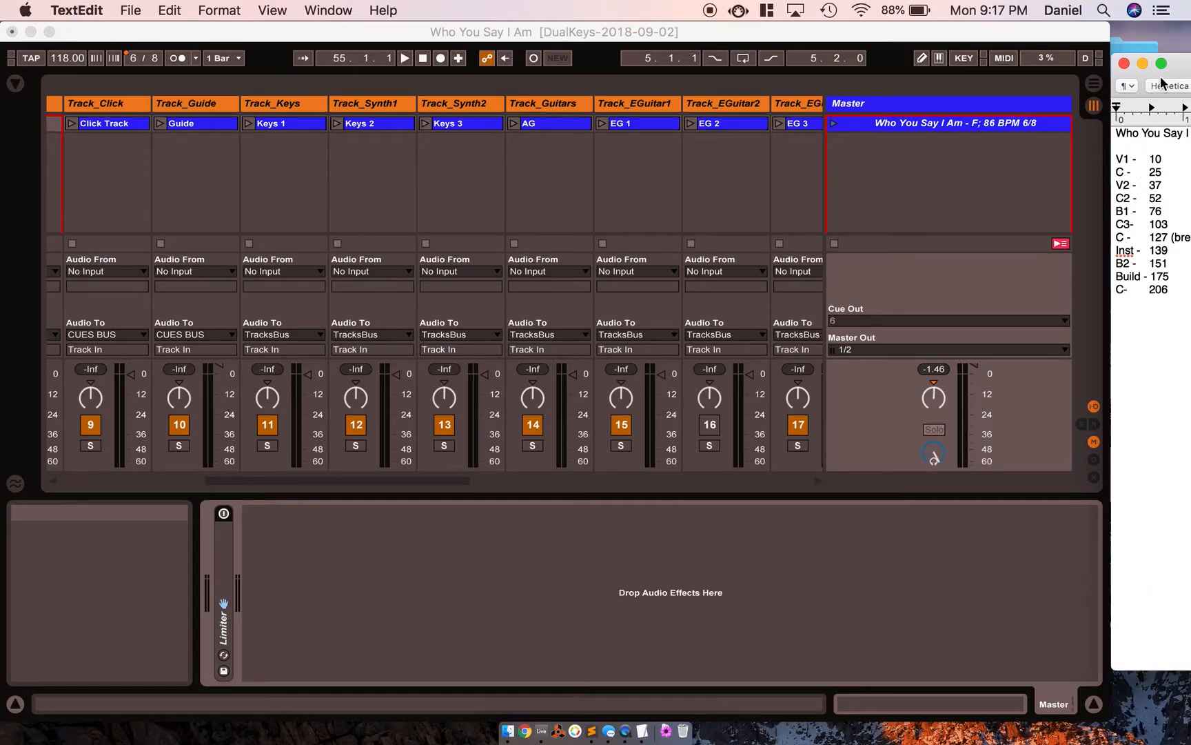
{"action": "left_click_drag", "start_coordinate": [1172, 63], "coordinate": [639, 205]}
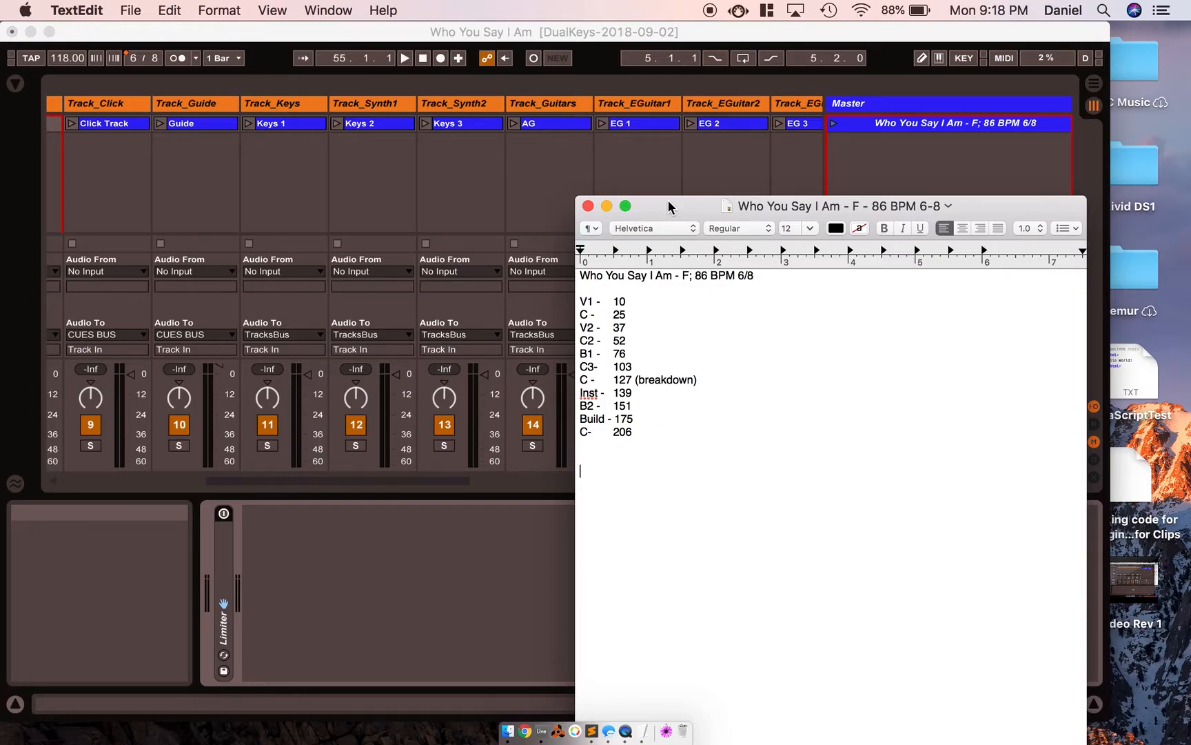
{"action": "left_click_drag", "start_coordinate": [669, 207], "coordinate": [818, 56]}
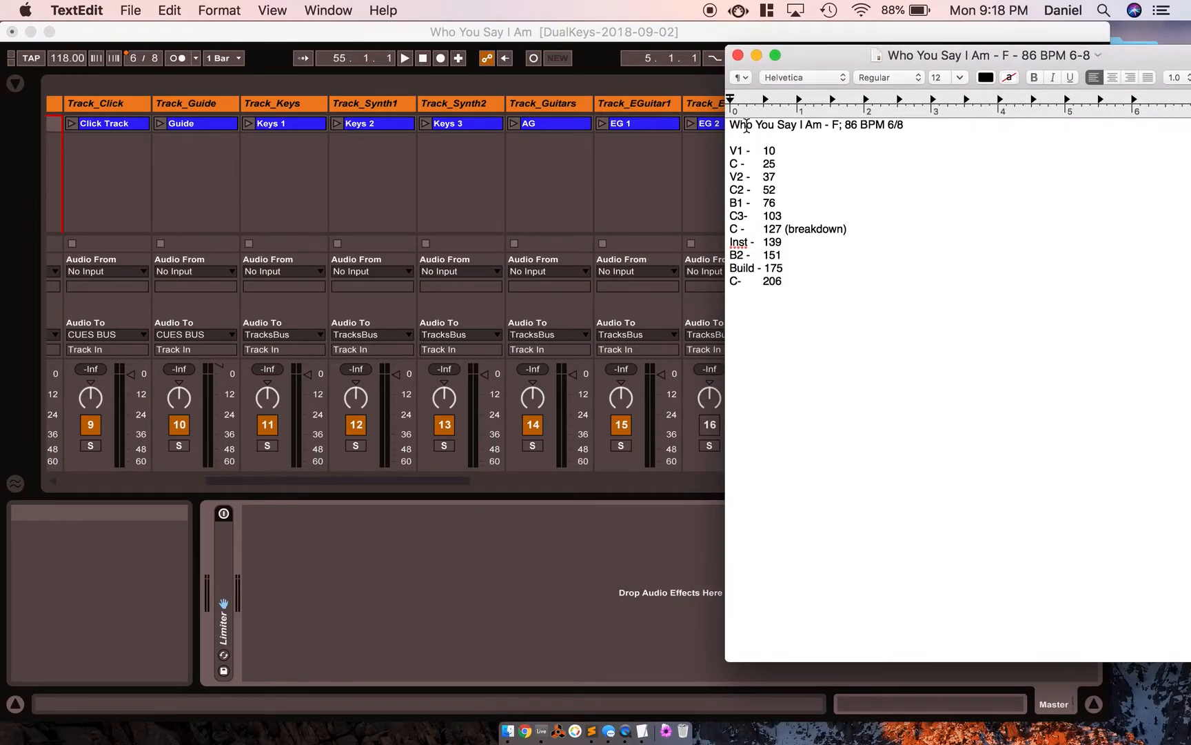
Examine the starting bar numbers listed for the song sections, and set the notes window aside to uncover the scene list.
{"action": "left_click", "coordinate": [779, 152]}
{"action": "left_click", "coordinate": [774, 162]}
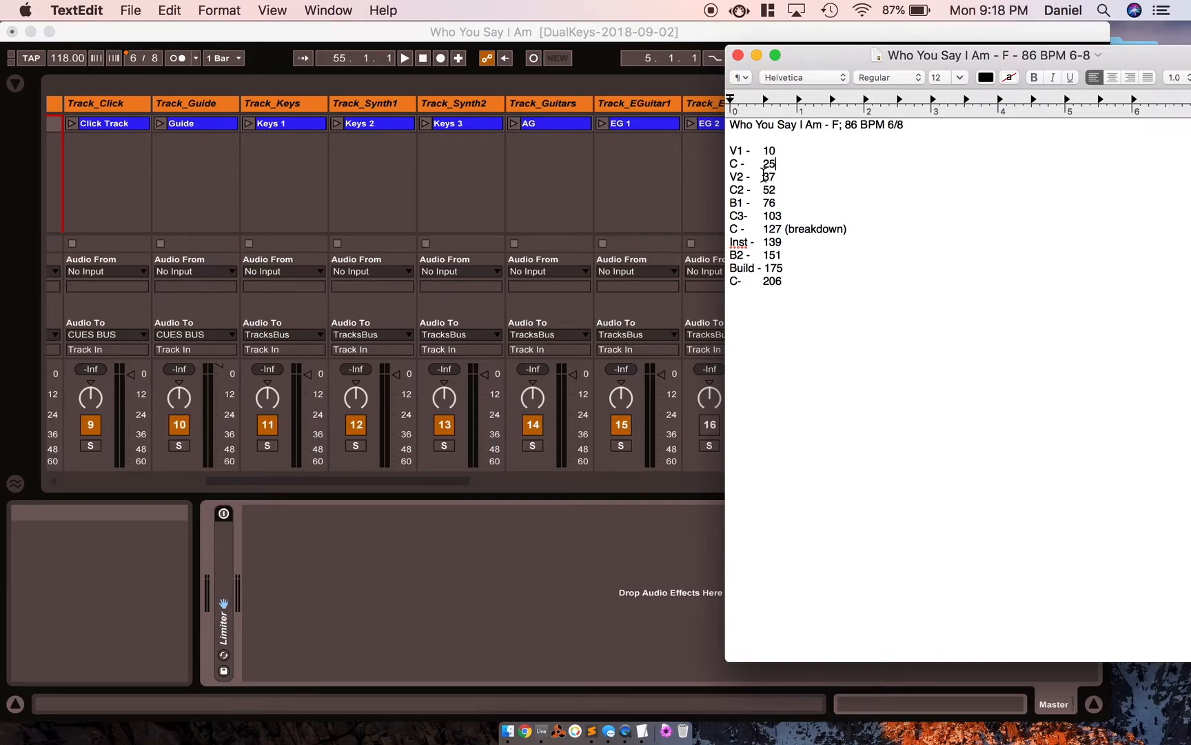
{"action": "left_click", "coordinate": [778, 191]}
{"action": "left_click", "coordinate": [777, 202]}
{"action": "double_click", "coordinate": [770, 151]}
{"action": "double_click", "coordinate": [771, 164]}
{"action": "left_click_drag", "start_coordinate": [802, 56], "coordinate": [1186, 62]}
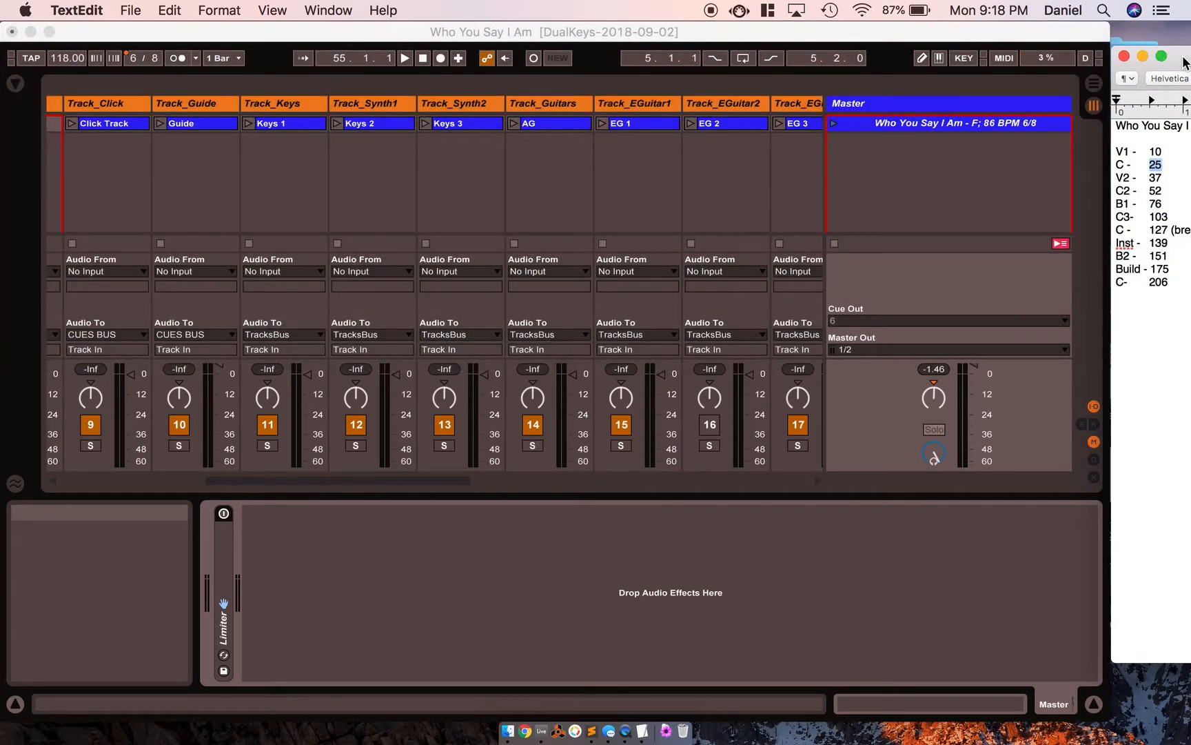
{"action": "left_click", "coordinate": [870, 131]}
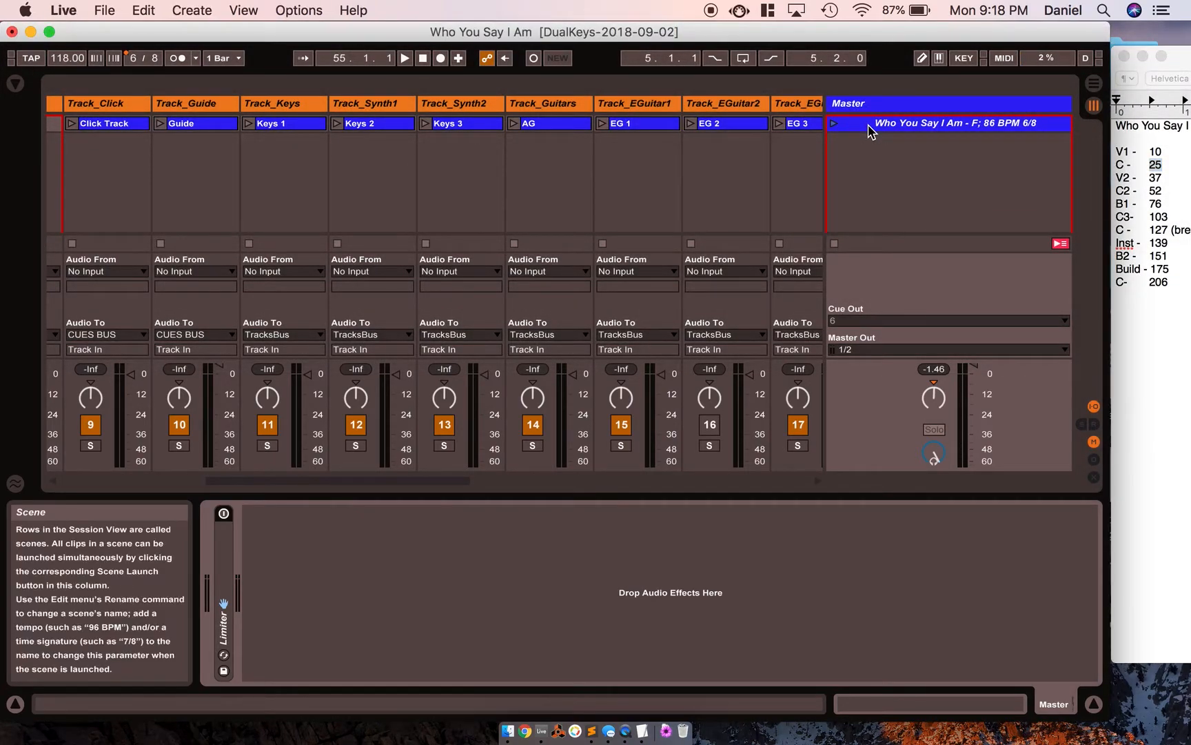
{"action": "left_click", "coordinate": [94, 128]}
{"action": "scroll", "coordinate": [235, 132], "scroll_direction": "right", "scroll_amount": 10}
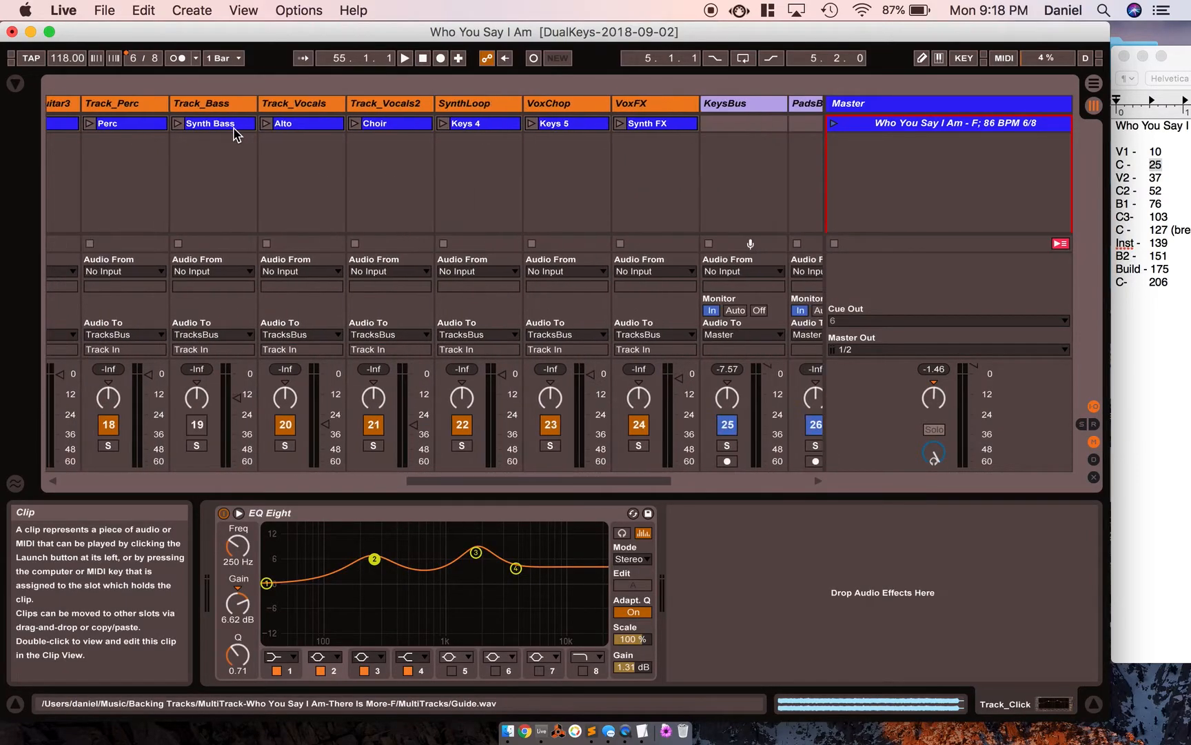
{"action": "left_click", "coordinate": [655, 127]}
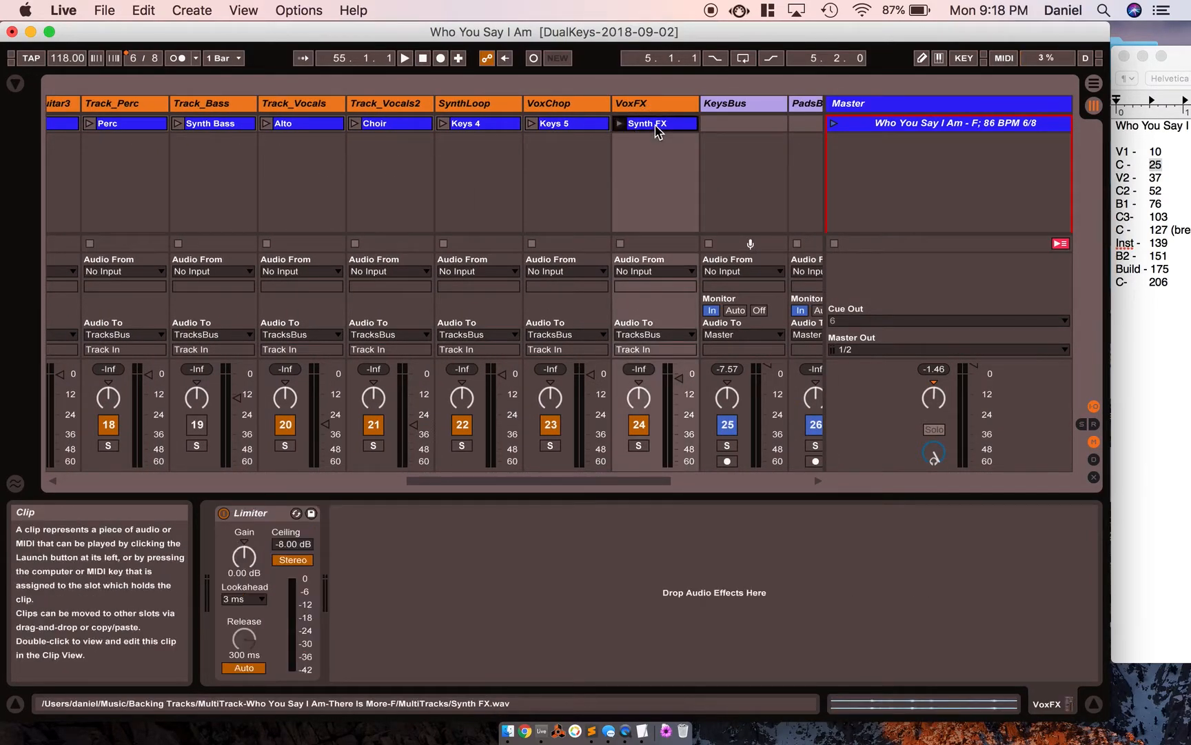
{"action": "scroll", "coordinate": [431, 146], "scroll_direction": "left", "scroll_amount": 4}
{"action": "scroll", "coordinate": [166, 111], "scroll_direction": "left", "scroll_amount": 11}
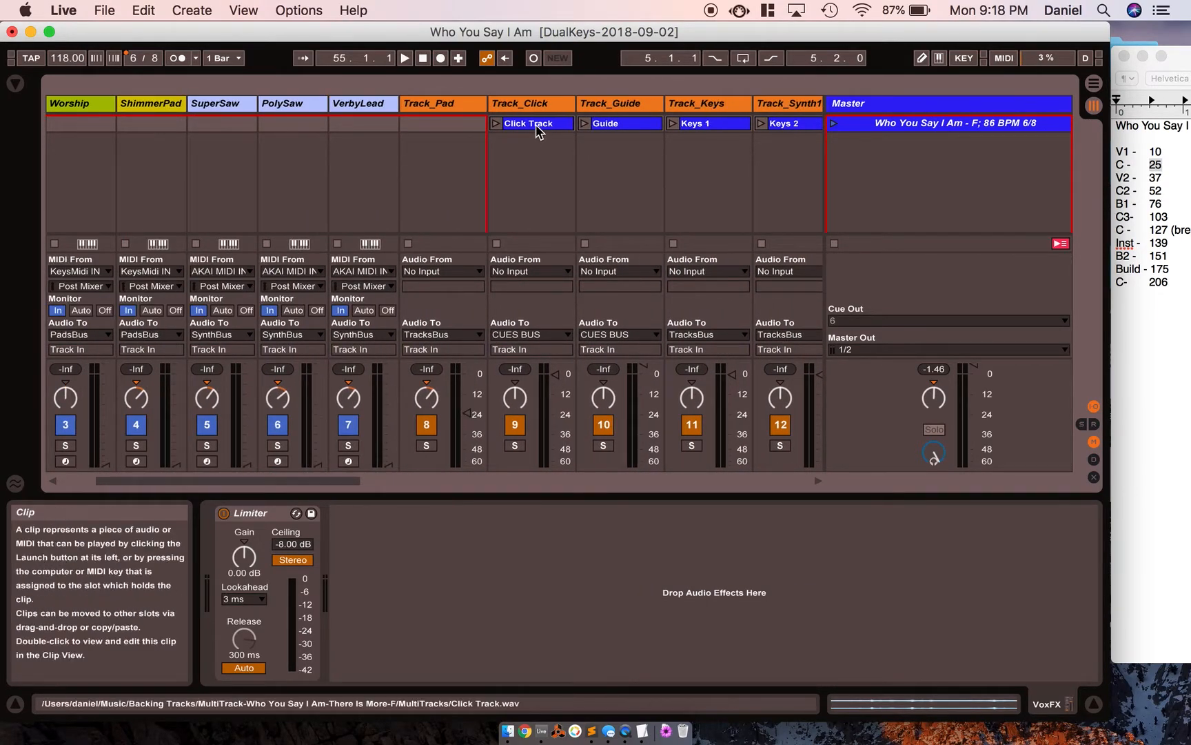
{"action": "left_click", "coordinate": [538, 129]}
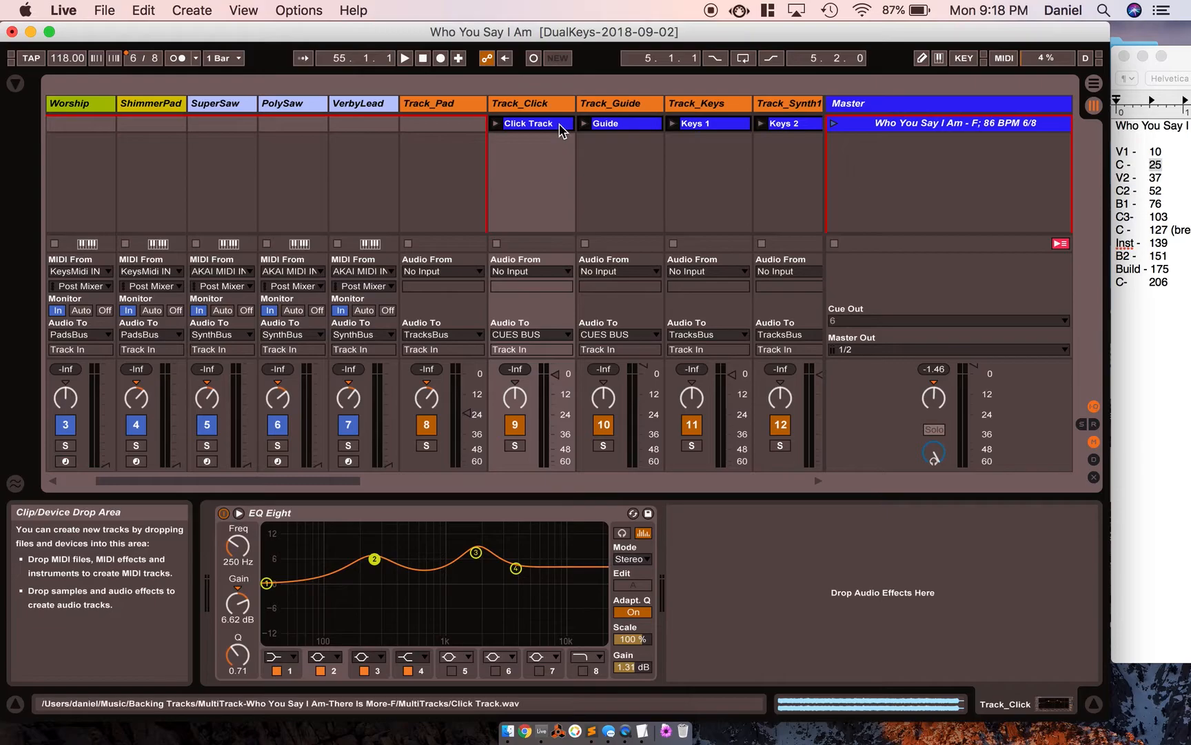
Show the clip properties, select all 16 clips from Click Track through Synth FX, and turn off Warp for them.
{"action": "double_click", "coordinate": [550, 127]}
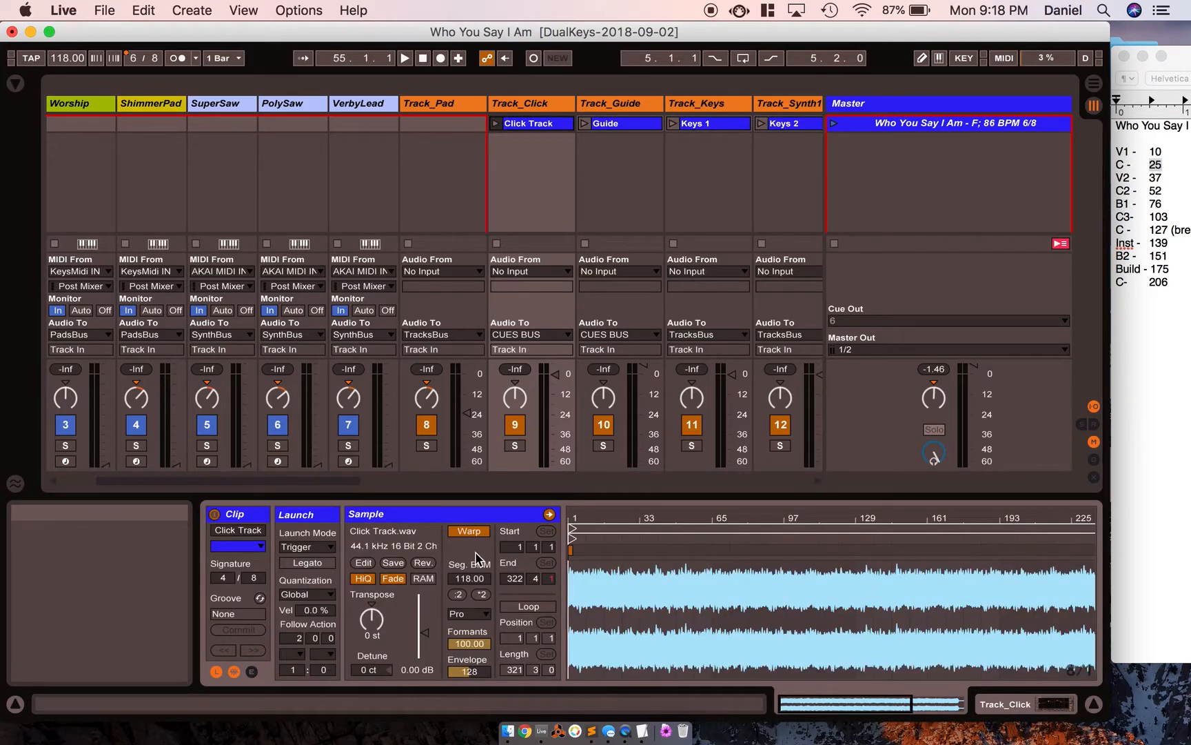
{"action": "left_click", "coordinate": [607, 146]}
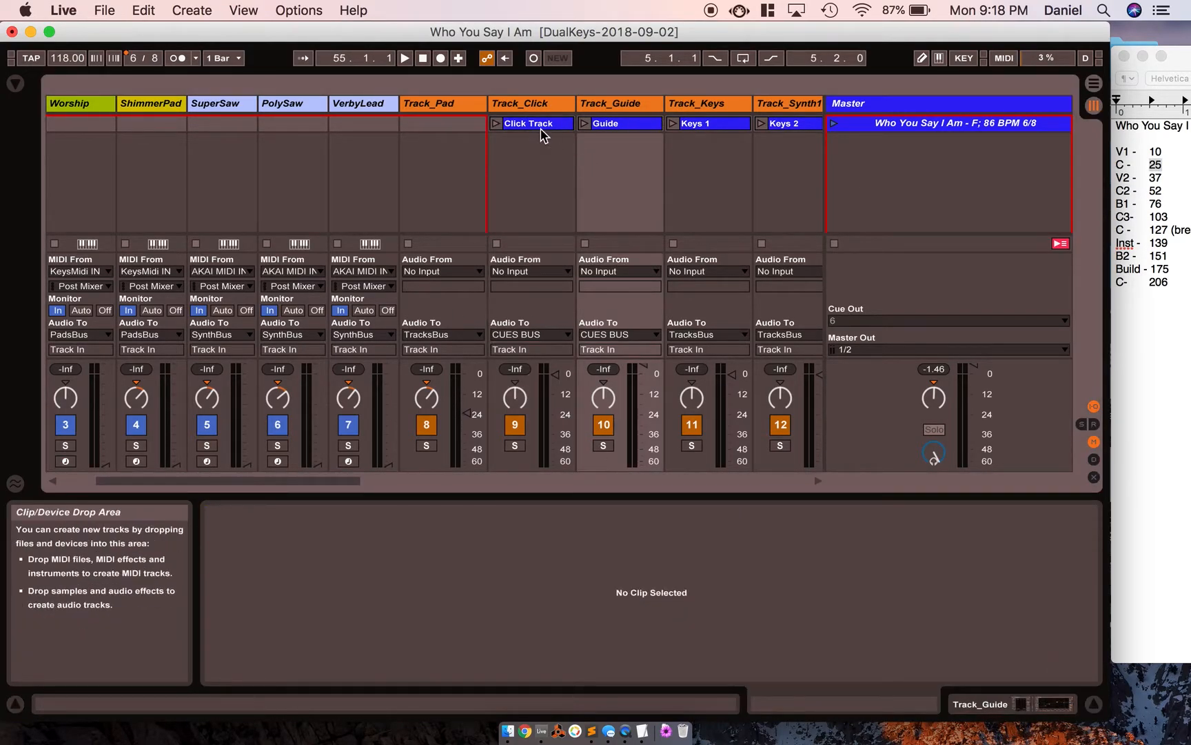
{"action": "left_click", "coordinate": [524, 125]}
{"action": "scroll", "coordinate": [525, 127], "scroll_direction": "right", "scroll_amount": 10}
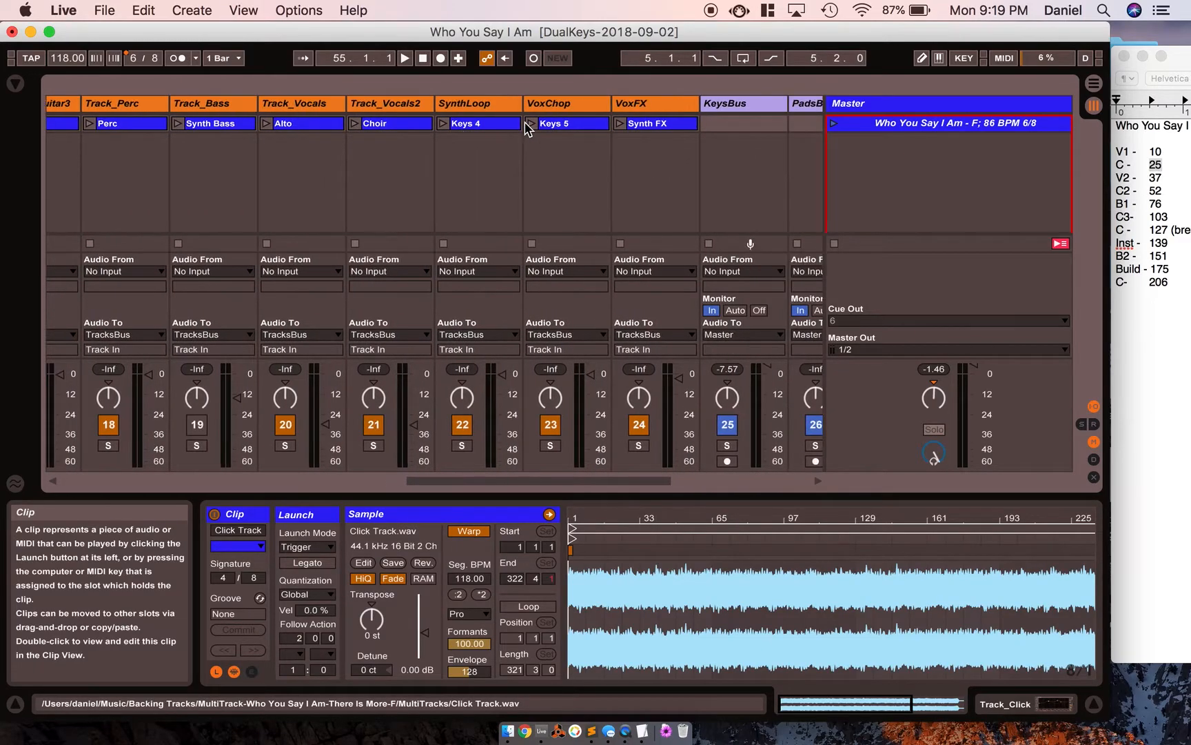
{"action": "scroll", "coordinate": [525, 124], "scroll_direction": "right", "scroll_amount": 2}
{"action": "left_click", "coordinate": [589, 124], "text": "shift"}
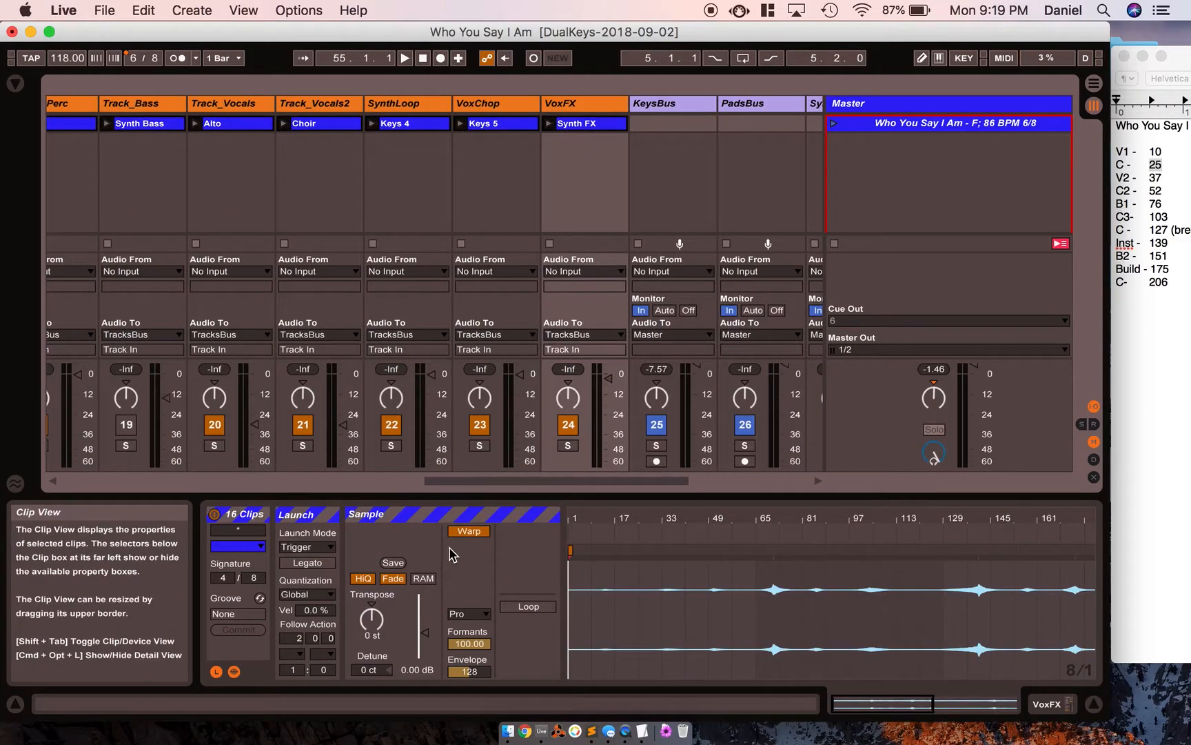
{"action": "left_click", "coordinate": [469, 531]}
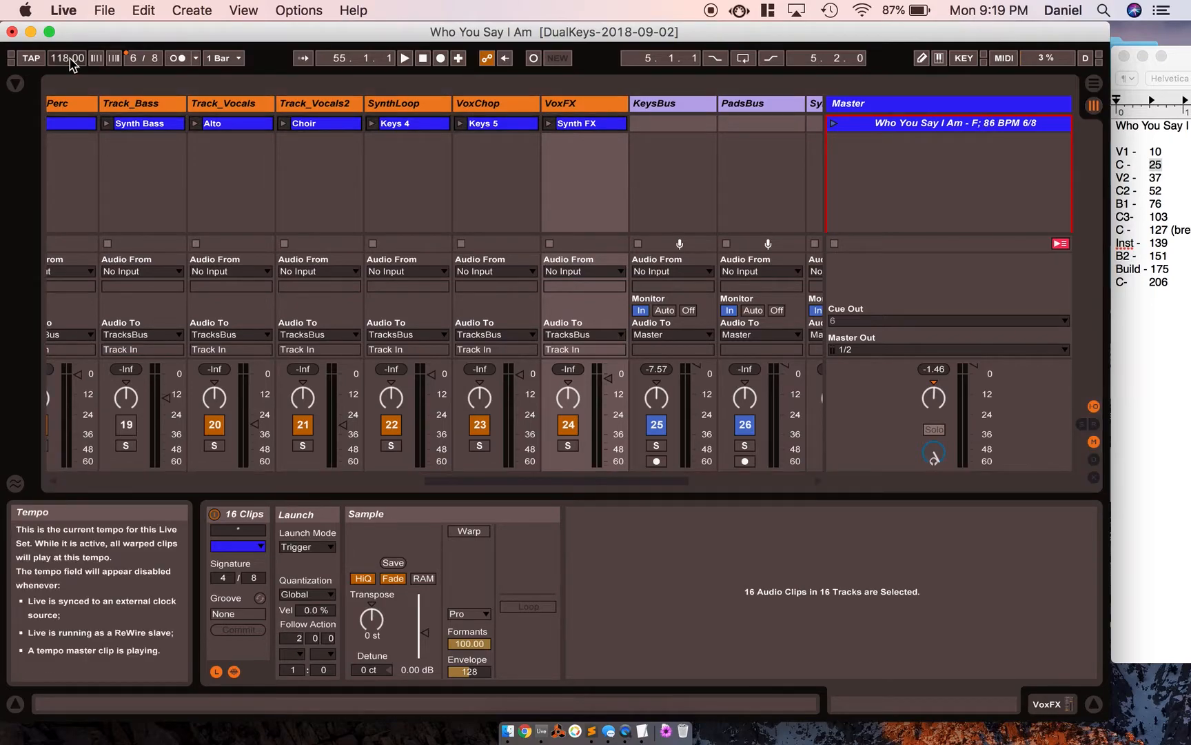
Set the song tempo to 86 BPM and turn Warp back on for the selected clips.
{"action": "left_click", "coordinate": [67, 58]}
{"action": "type", "text": "86"}
{"action": "key", "text": "Return"}
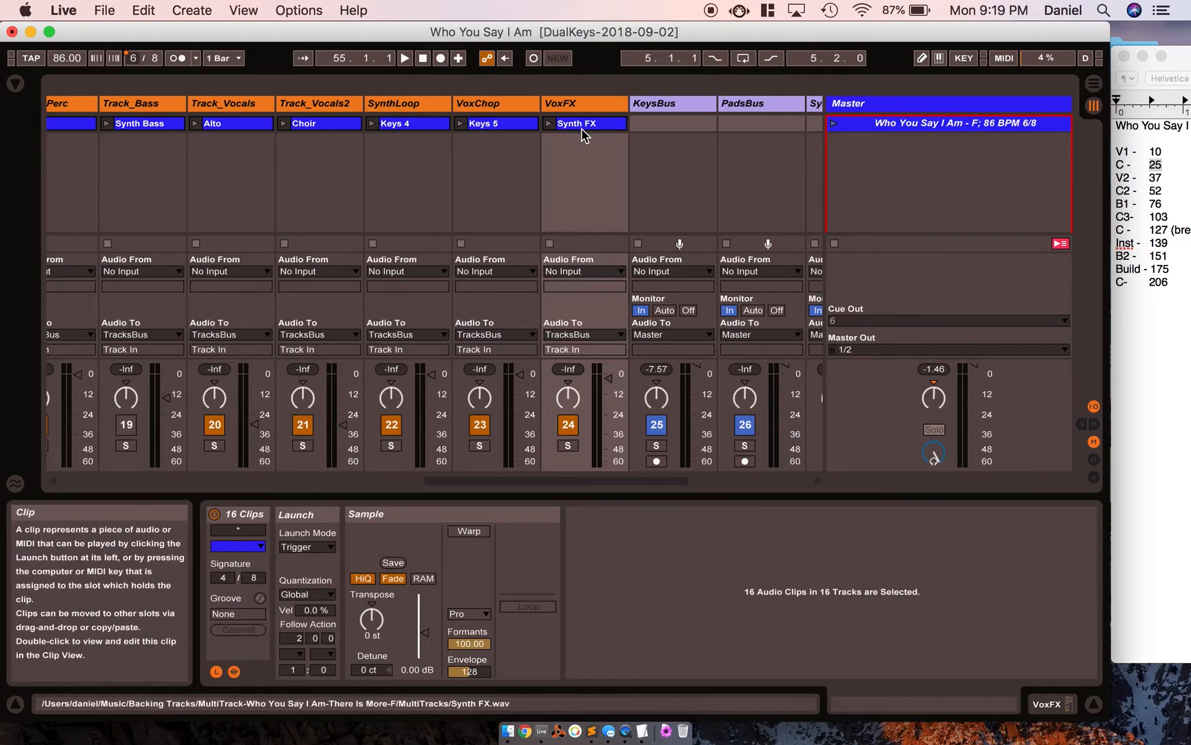
{"action": "left_click", "coordinate": [473, 532]}
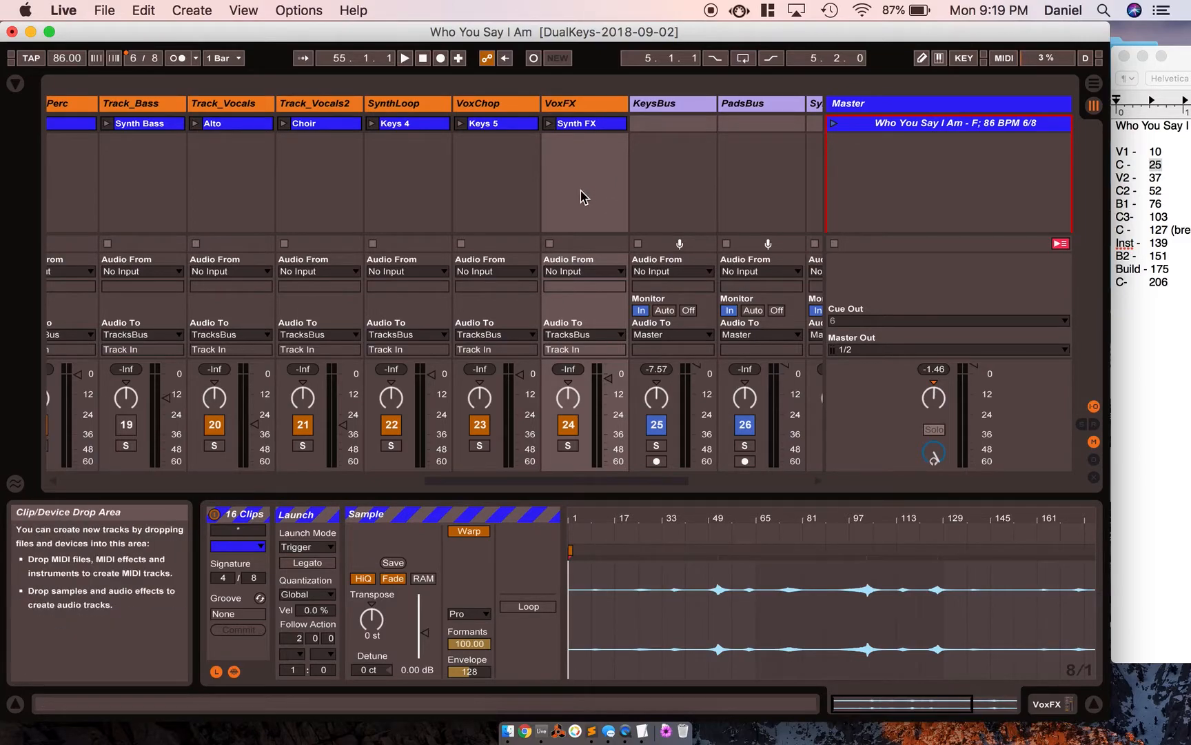
{"action": "scroll", "coordinate": [685, 153], "scroll_direction": "left", "scroll_amount": 10}
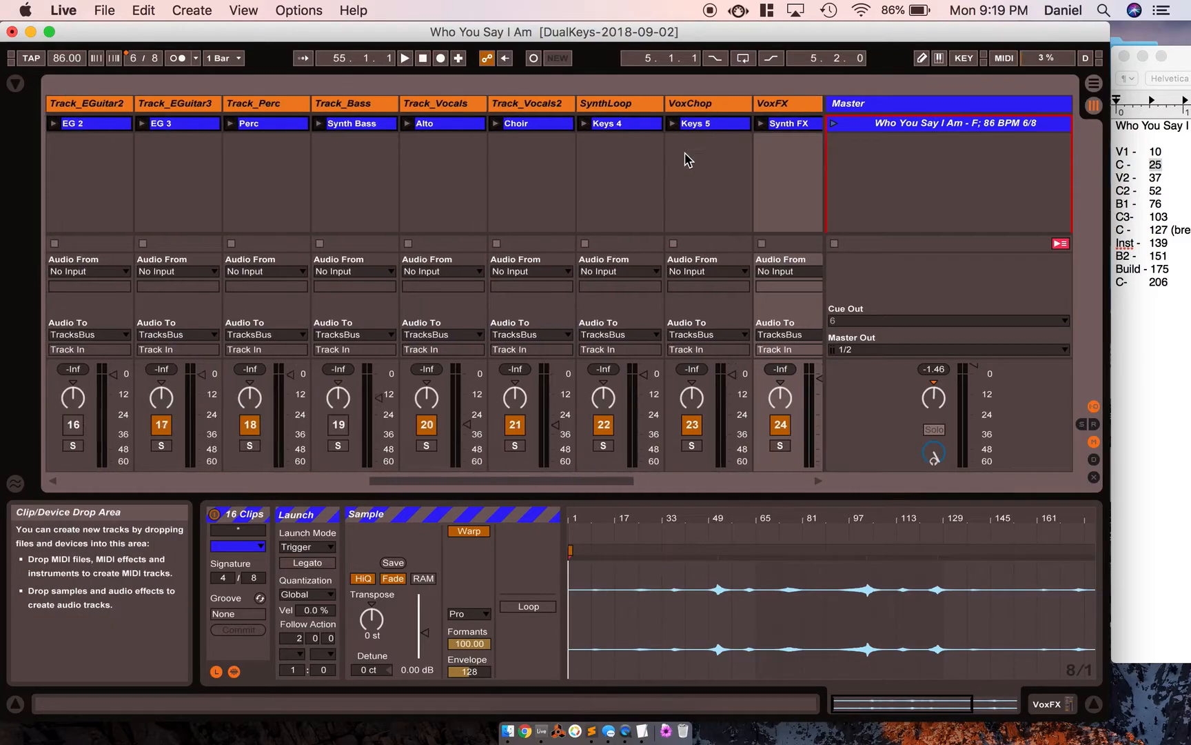
{"action": "scroll", "coordinate": [685, 160], "scroll_direction": "left", "scroll_amount": 8}
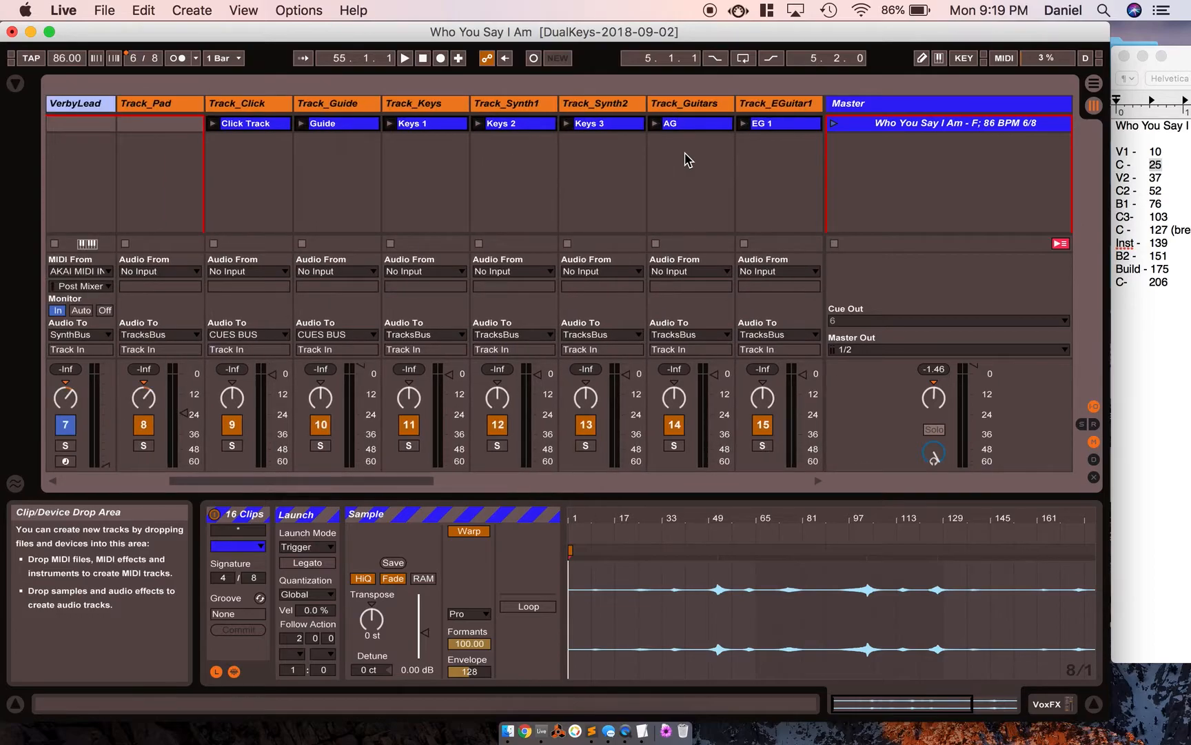
Duplicate the "Who You Say I Am - F; 86 BPM 6/8" scene and select the copy's Click Track clip.
{"action": "left_click", "coordinate": [915, 130]}
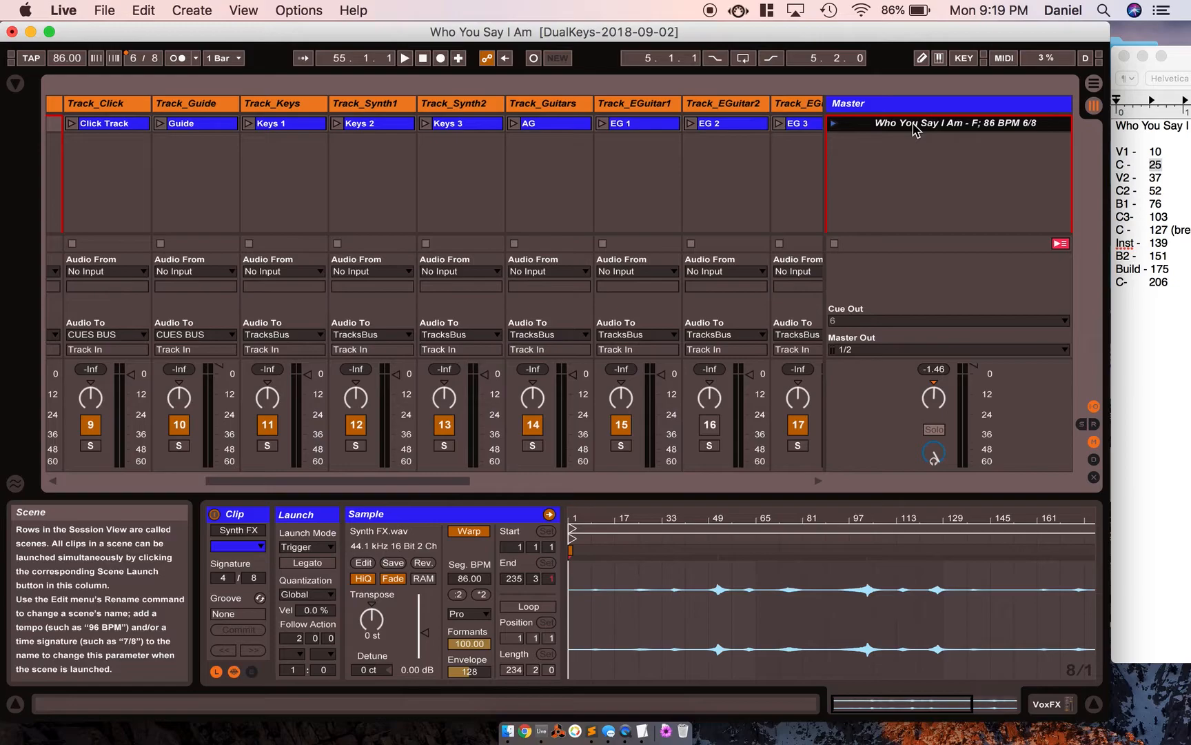
{"action": "left_click", "coordinate": [1128, 354]}
{"action": "left_click", "coordinate": [1130, 353]}
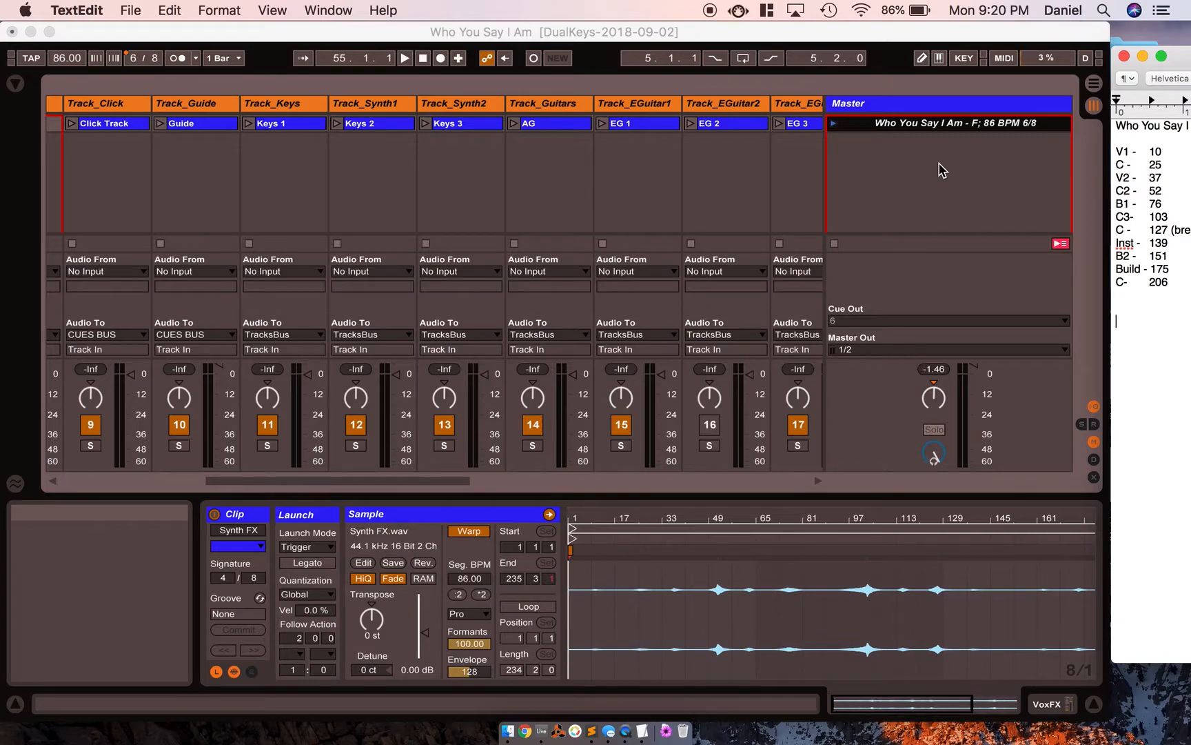
{"action": "left_click", "coordinate": [927, 131]}
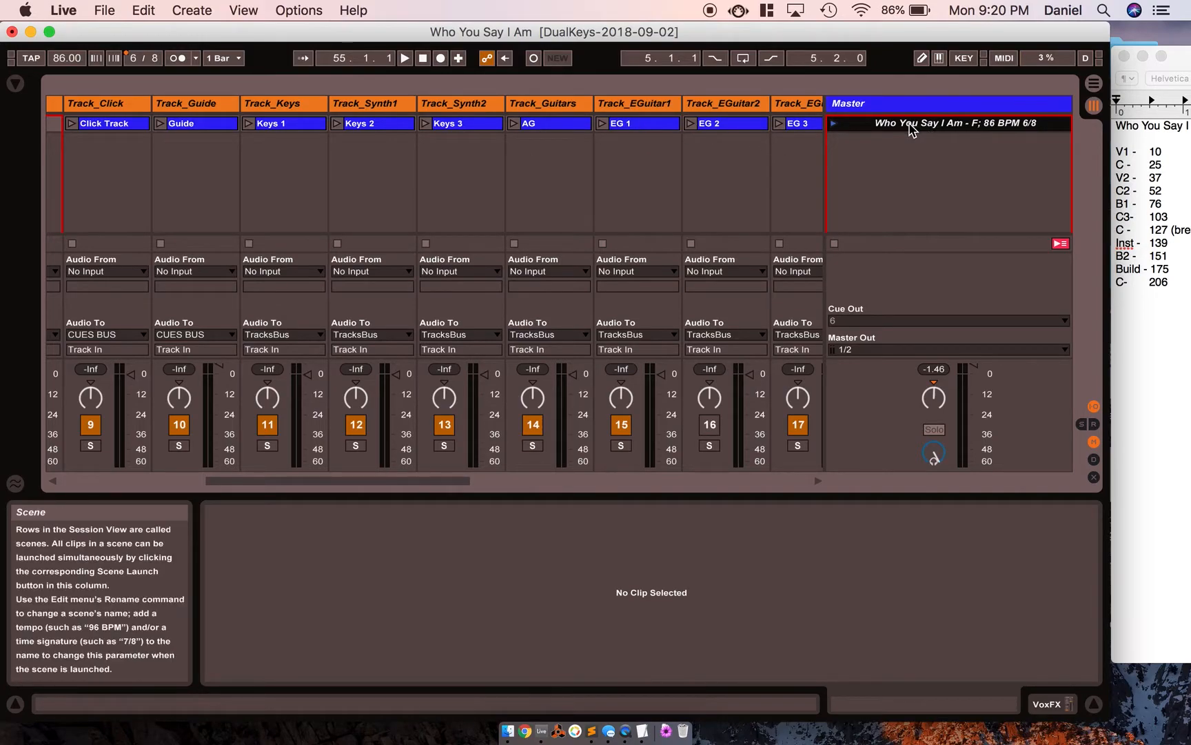
{"action": "key", "text": "super+d"}
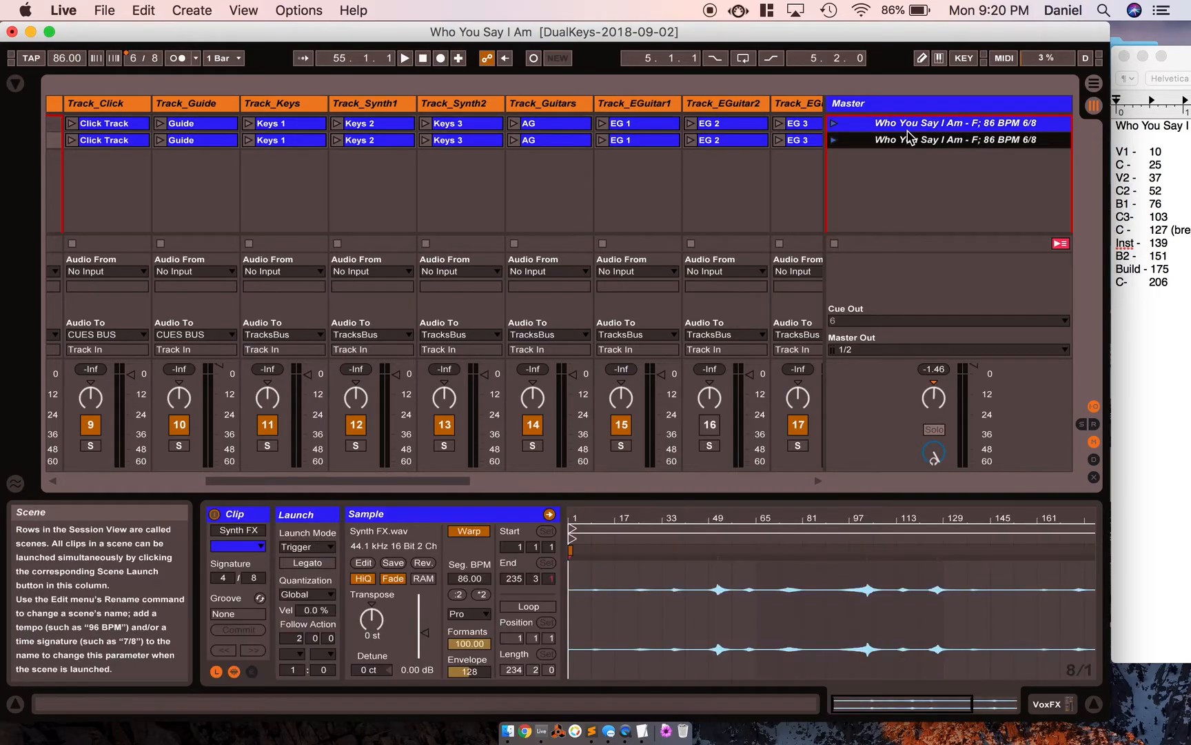
{"action": "left_click", "coordinate": [111, 144]}
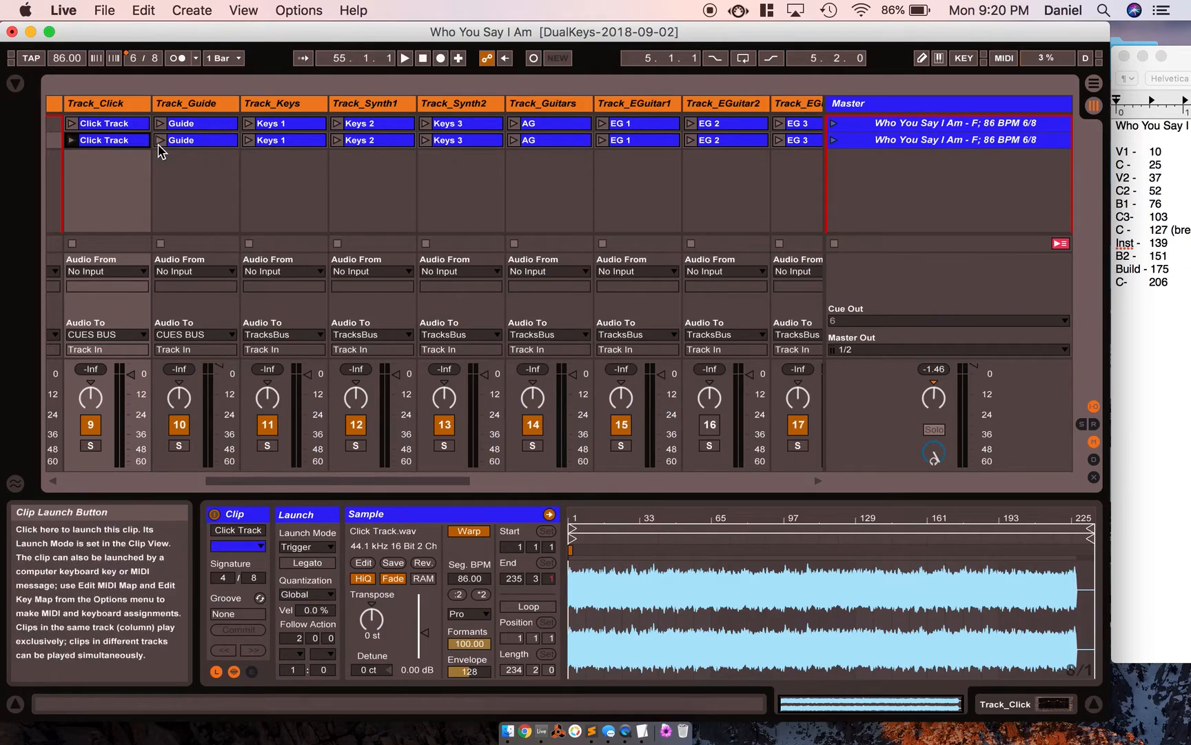
Rename the duplicated scene as "Verse 1".
{"action": "left_click", "coordinate": [901, 126]}
{"action": "right_click", "coordinate": [901, 126]}
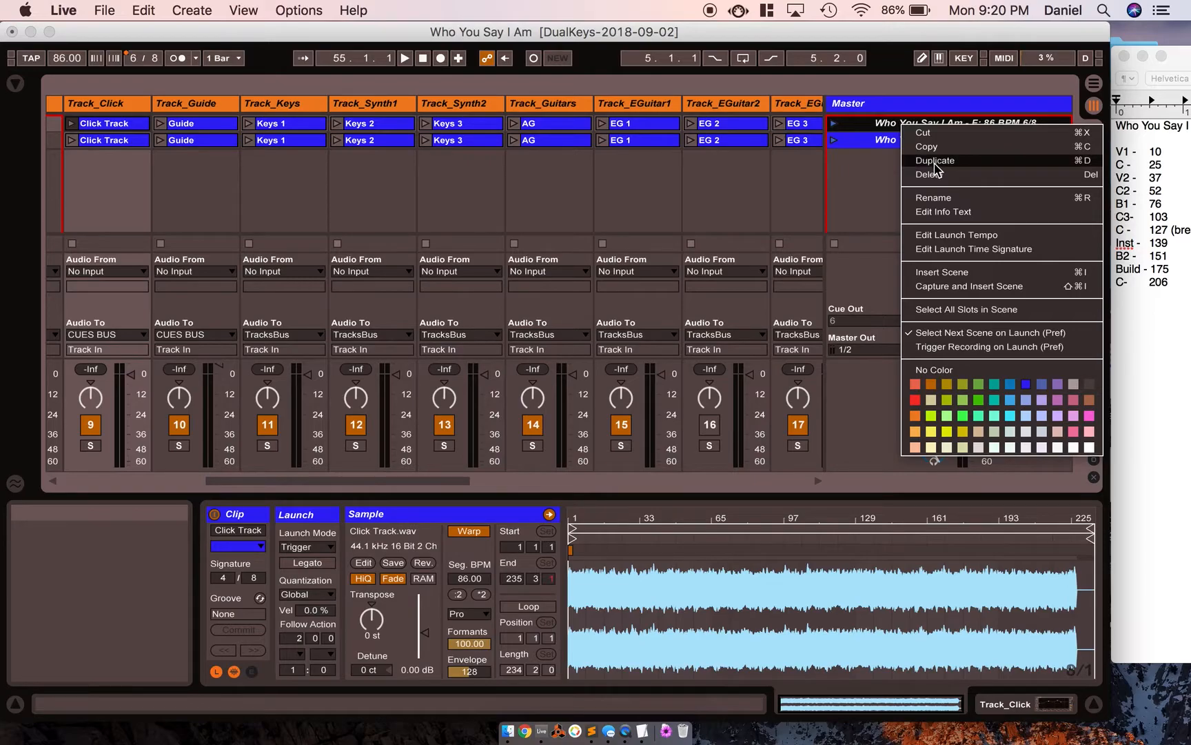
{"action": "left_click", "coordinate": [879, 142]}
{"action": "key", "text": "super+r"}
{"action": "type", "text": "Verse 1"}
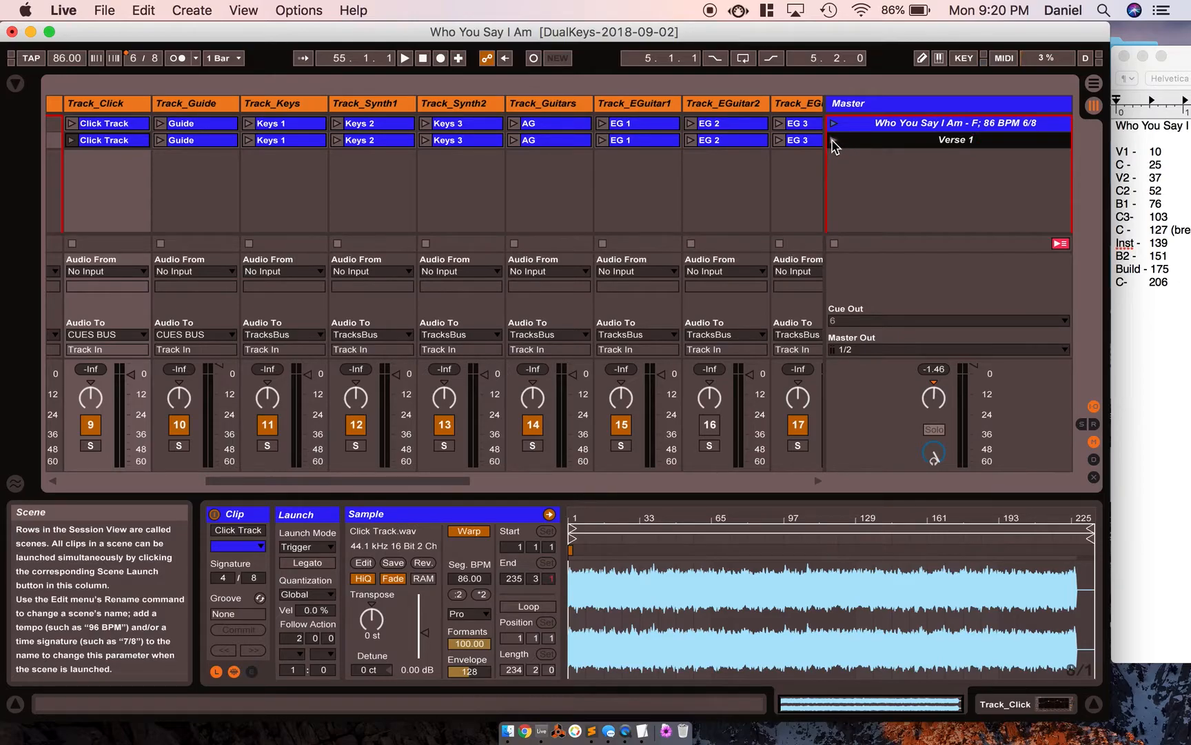
Set the start of the Click Track and Guide clips in the Verse 1 scene to bar 10.
{"action": "left_click", "coordinate": [118, 141]}
{"action": "left_click", "coordinate": [514, 547]}
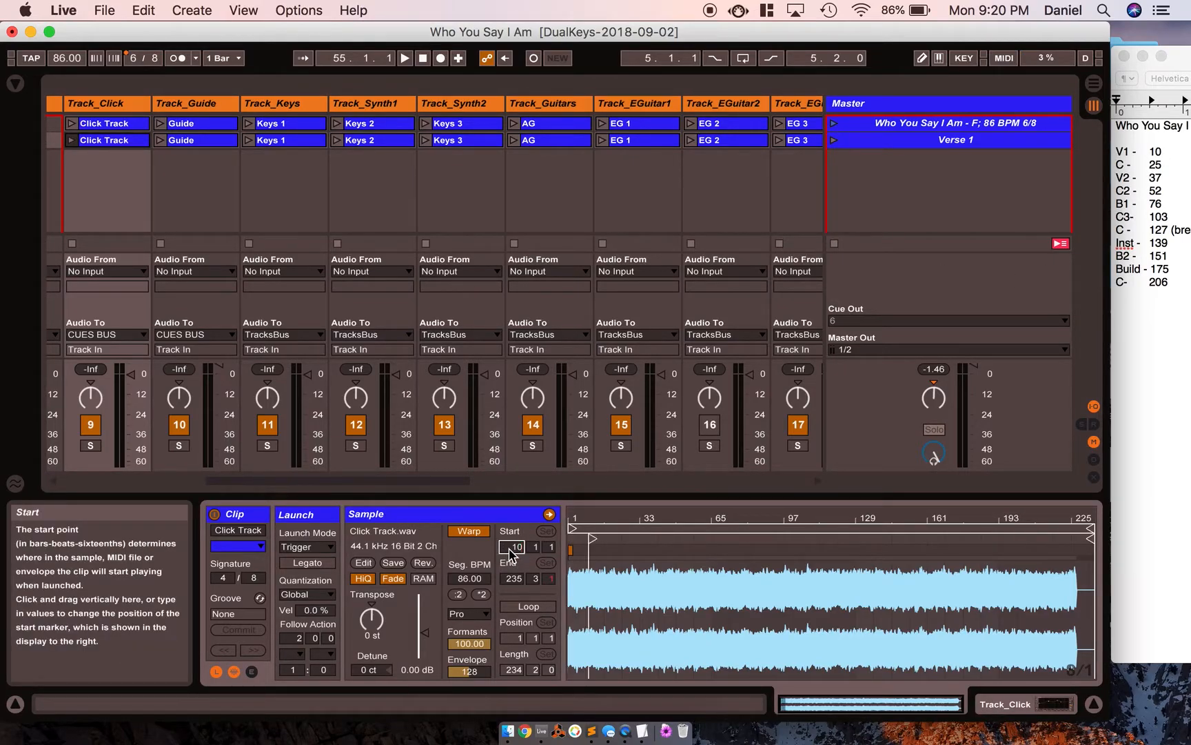
{"action": "left_click", "coordinate": [193, 141]}
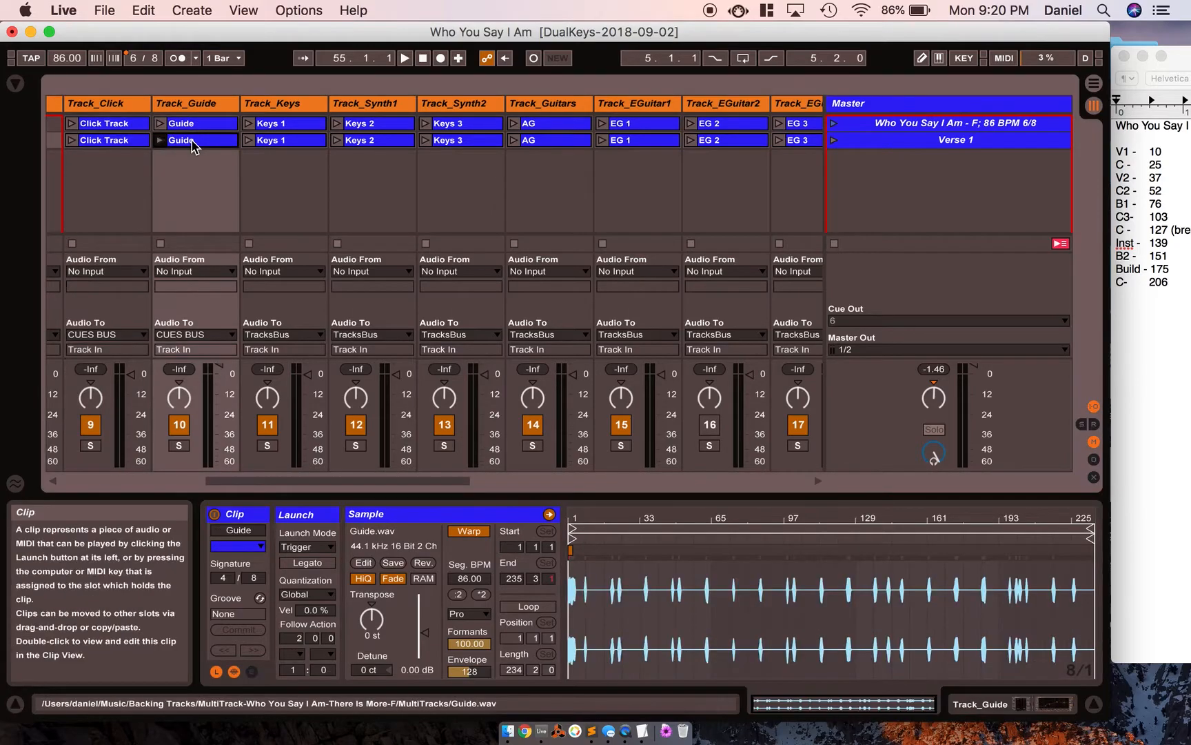
{"action": "left_click", "coordinate": [514, 548]}
{"action": "type", "text": "10"}
{"action": "key", "text": "Return"}
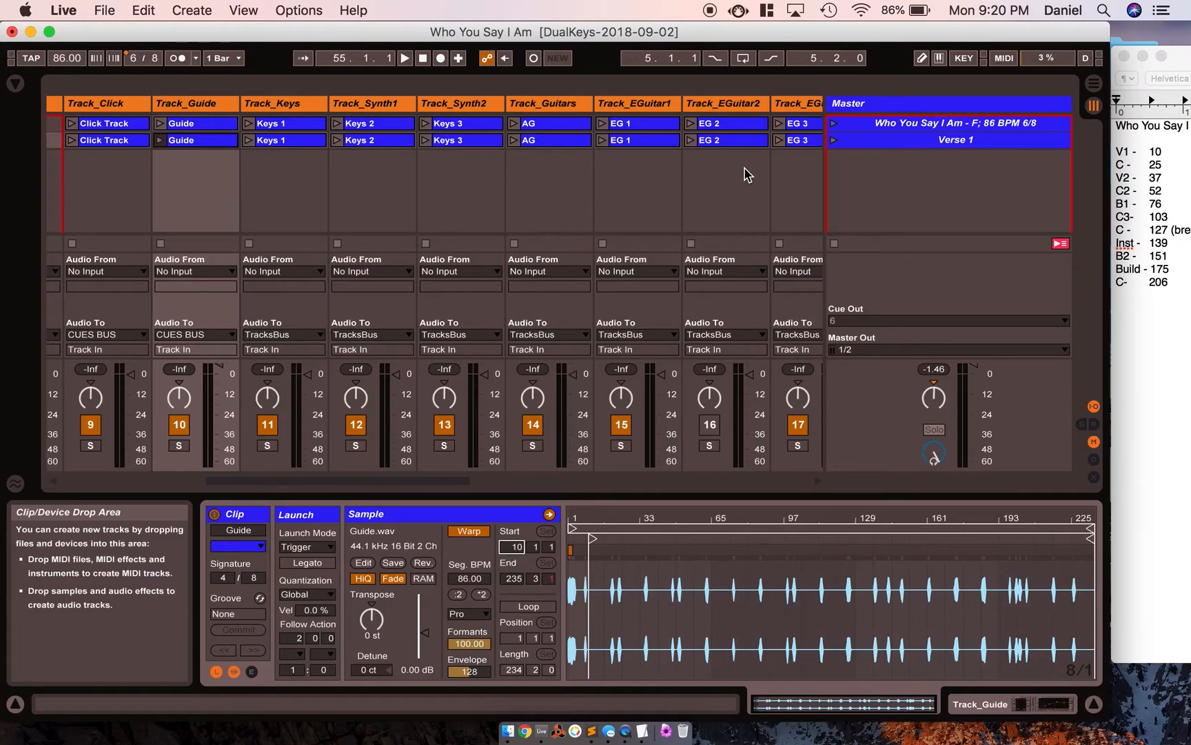
Duplicate the Verse 1 scene and name the copy "CHORUS 1".
{"action": "left_click", "coordinate": [939, 139]}
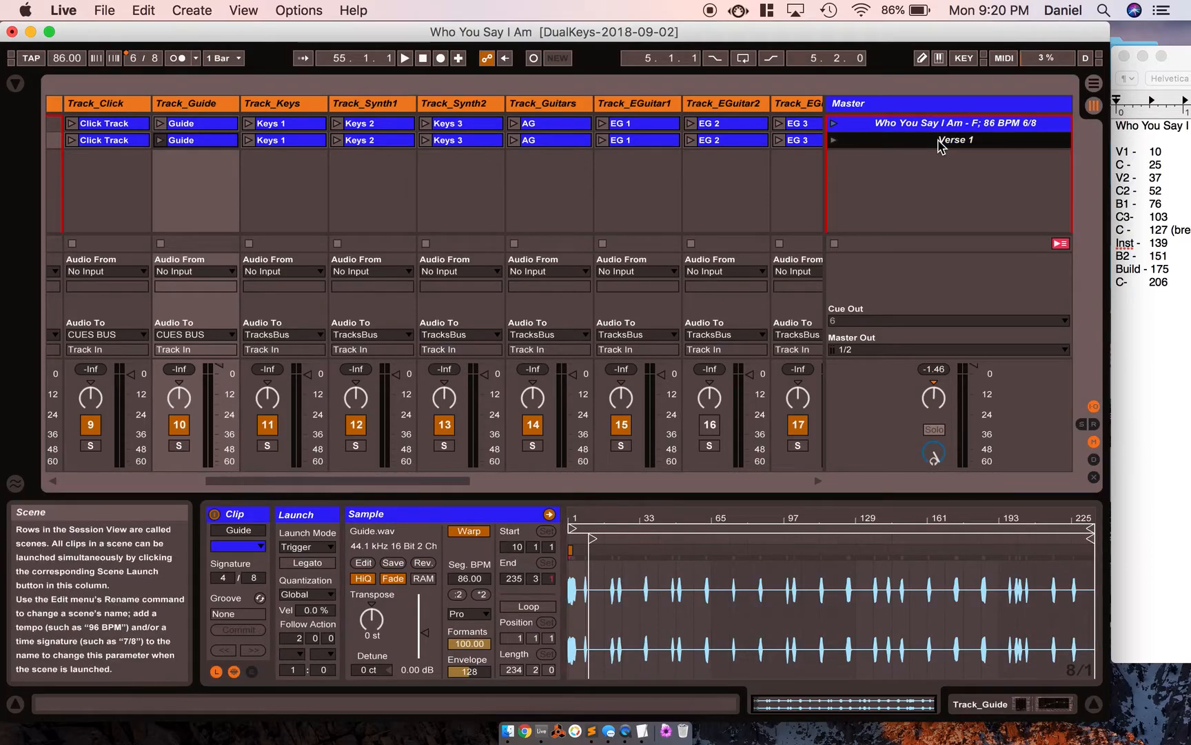
{"action": "key", "text": "super+d"}
{"action": "key", "text": "super+r"}
{"action": "type", "text": "CHORUS"}
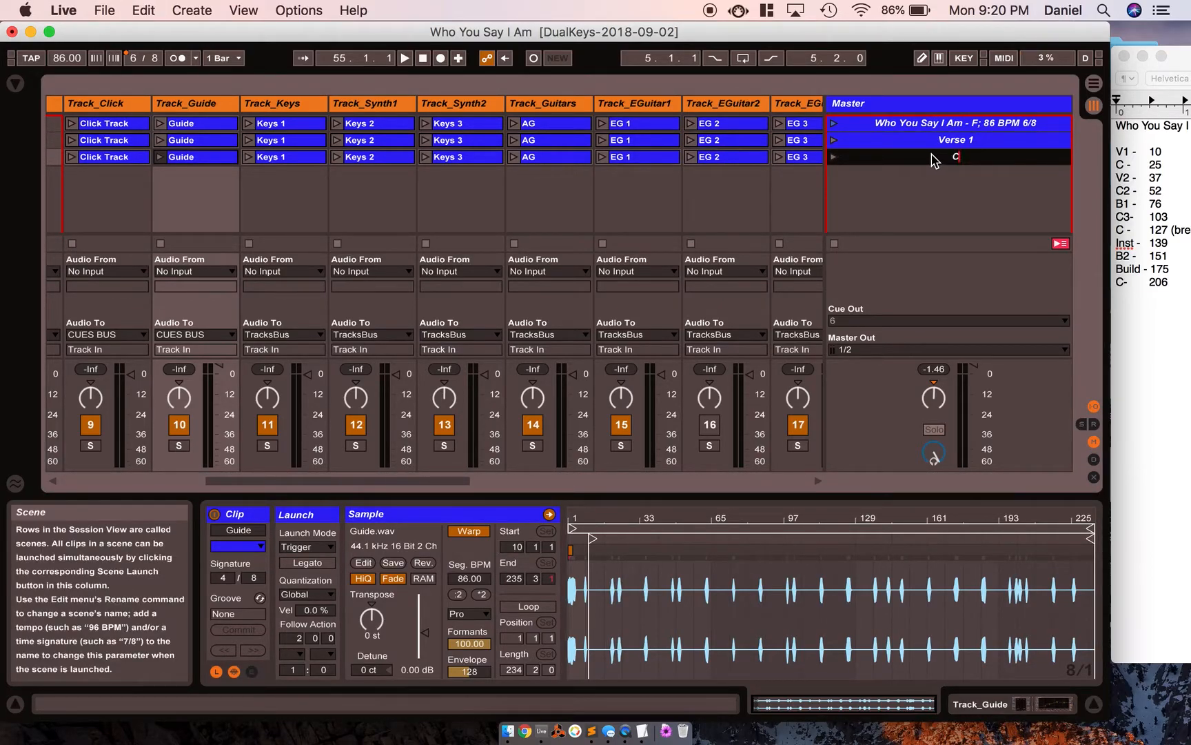
Duplicate the CHORUS 1 scene and name the copy "Verse 2".
{"action": "key", "text": "super+d"}
{"action": "key", "text": "super+r"}
{"action": "type", "text": "Verse 2"}
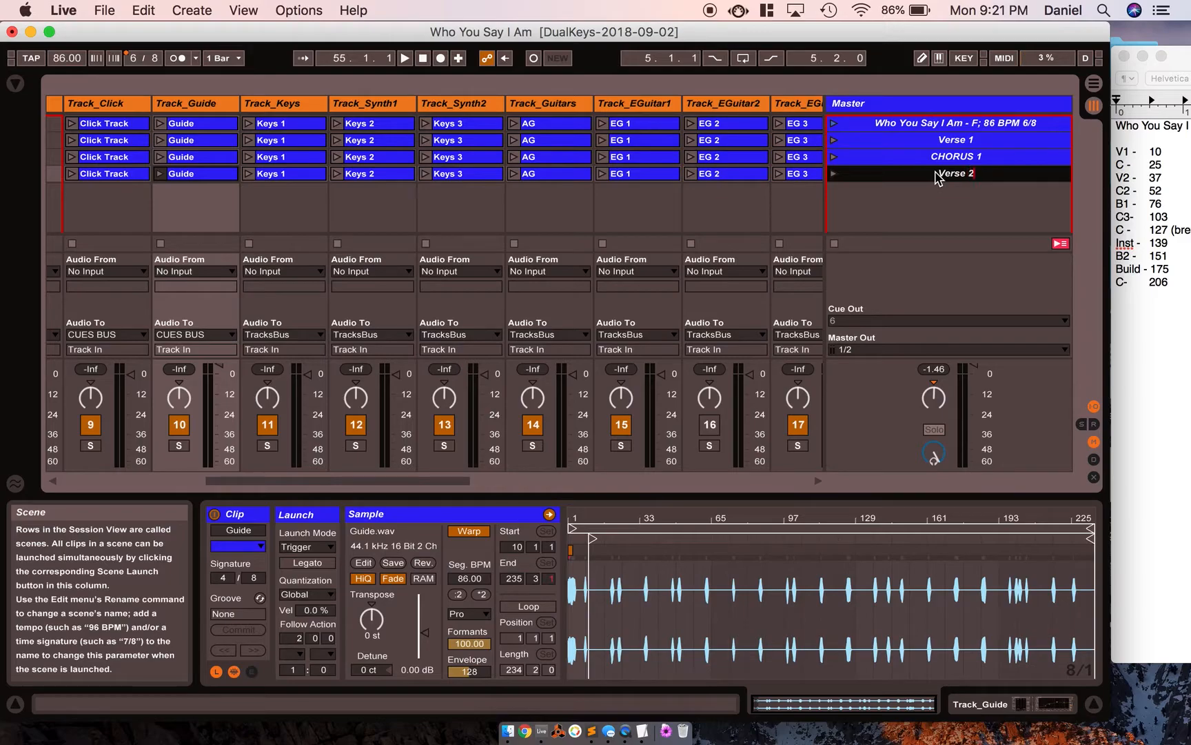
Duplicate the Verse 2 scene and name the copy "CHORUS 3".
{"action": "key", "text": "super+d"}
{"action": "key", "text": "super+r"}
{"action": "type", "text": "CHORUS 3"}
{"action": "key", "text": "Return"}
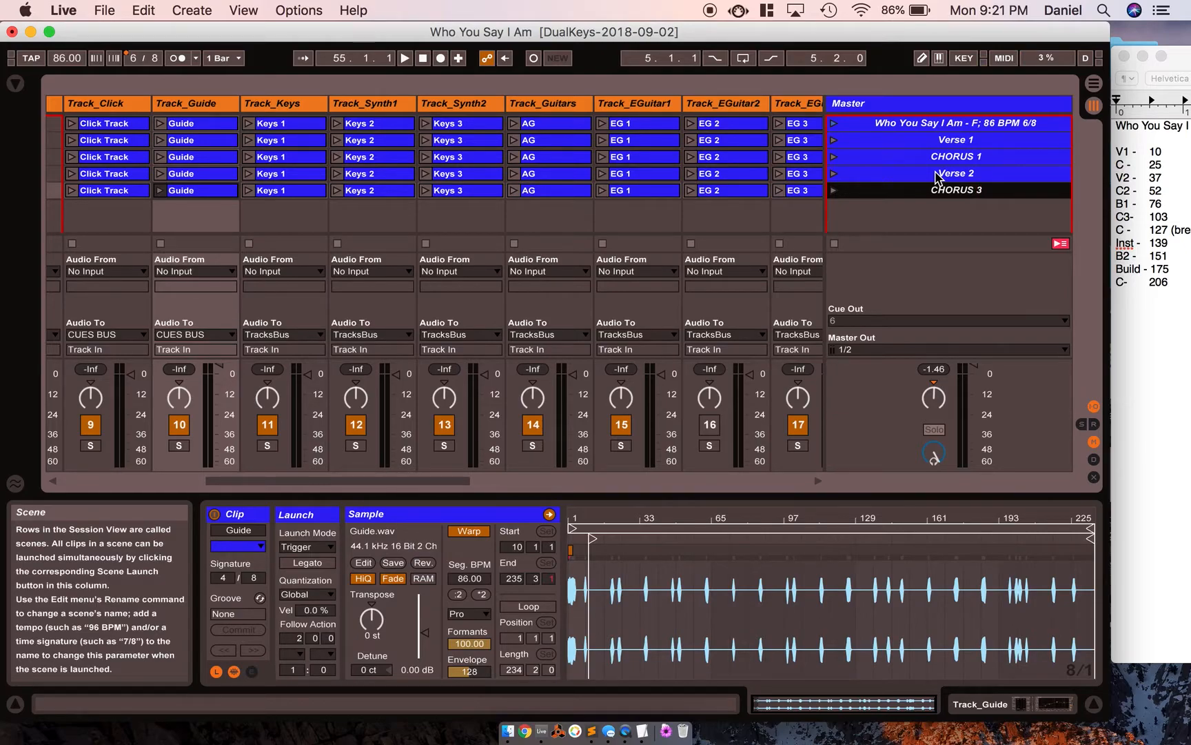
Correct the name of the scene below Verse 2 to "CHORUS 2".
{"action": "key", "text": "super+r"}
{"action": "left_click", "coordinate": [990, 195]}
{"action": "type", "text": "2"}
{"action": "key", "text": "super+r"}
{"action": "left_click", "coordinate": [992, 199]}
{"action": "key", "text": "BackSpace"}
{"action": "key", "text": "BackSpace"}
{"action": "key", "text": "BackSpace"}
{"action": "type", "text": "2"}
Duplicate the CHORUS 2 scene and name the copy "Bridge".
{"action": "key", "text": "super+d"}
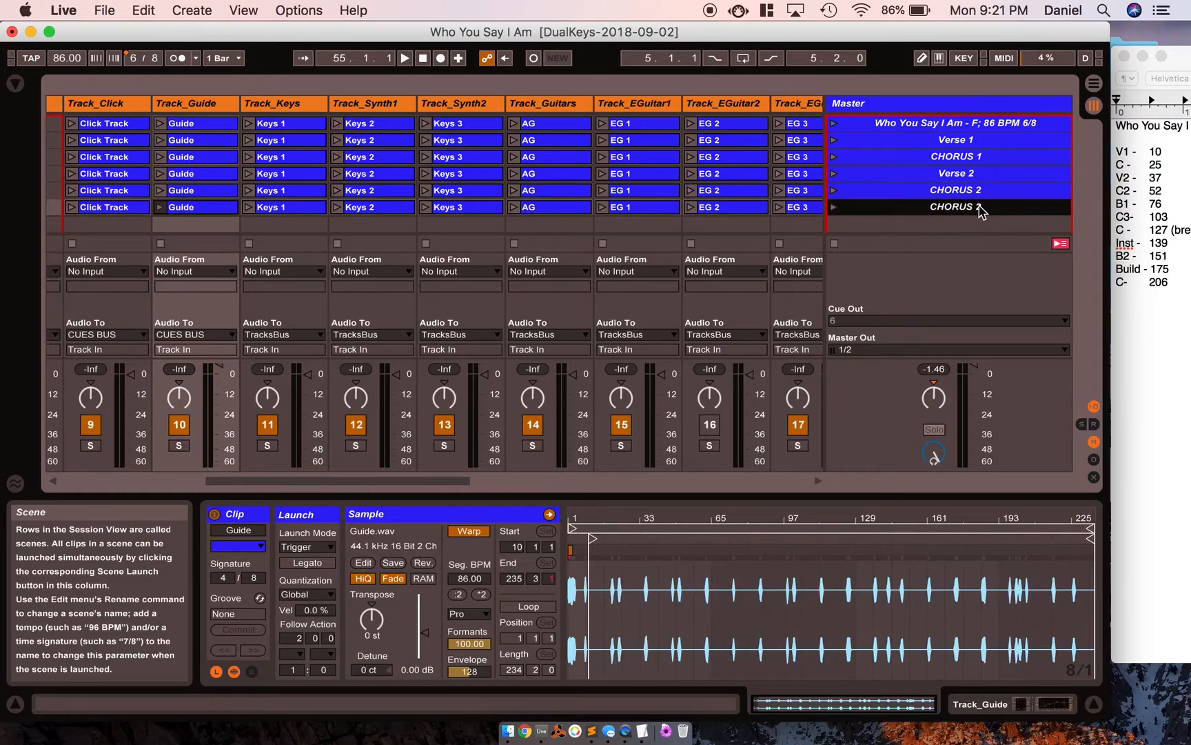
{"action": "key", "text": "super+r"}
{"action": "type", "text": "Bridge"}
Duplicate the Bridge scene and name the copy "CHORUS 3".
{"action": "key", "text": "super+d"}
{"action": "key", "text": "super+r"}
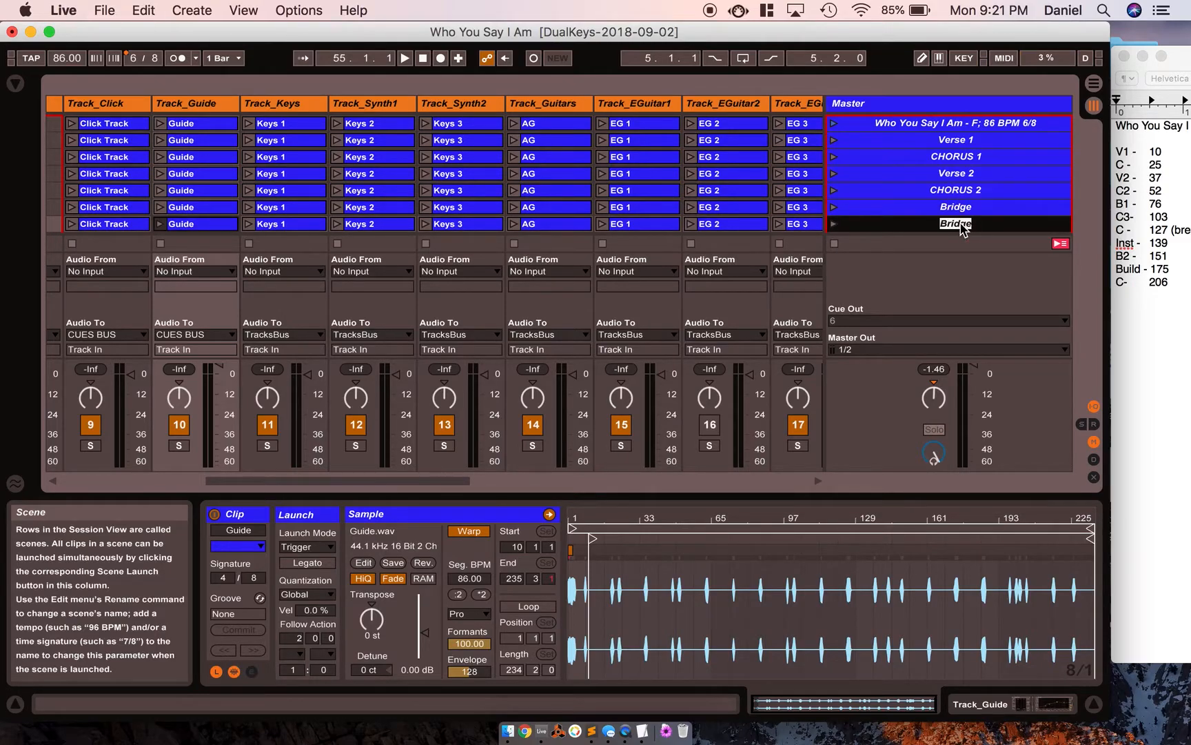
{"action": "type", "text": "CHORUS 3"}
{"action": "key", "text": "Return"}
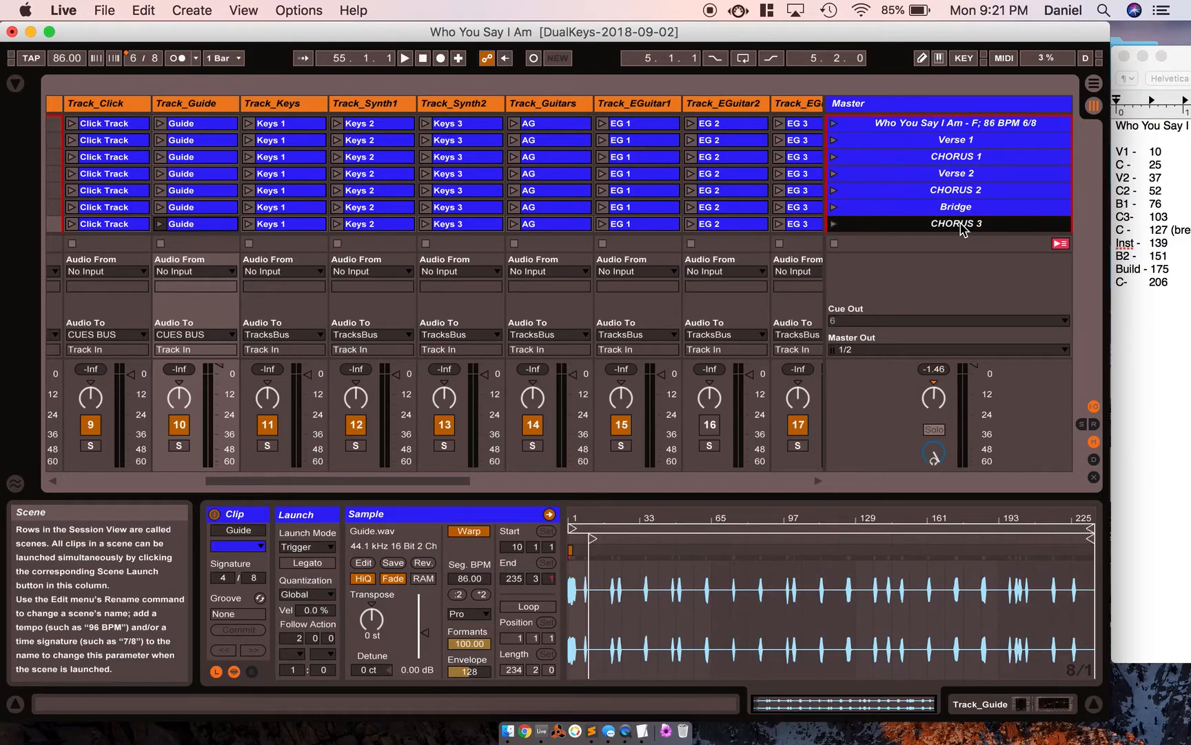
Set the start of the Keys 2 clip in the Verse 1 scene to bar 10.
{"action": "left_click", "coordinate": [107, 141]}
{"action": "left_click", "coordinate": [279, 145]}
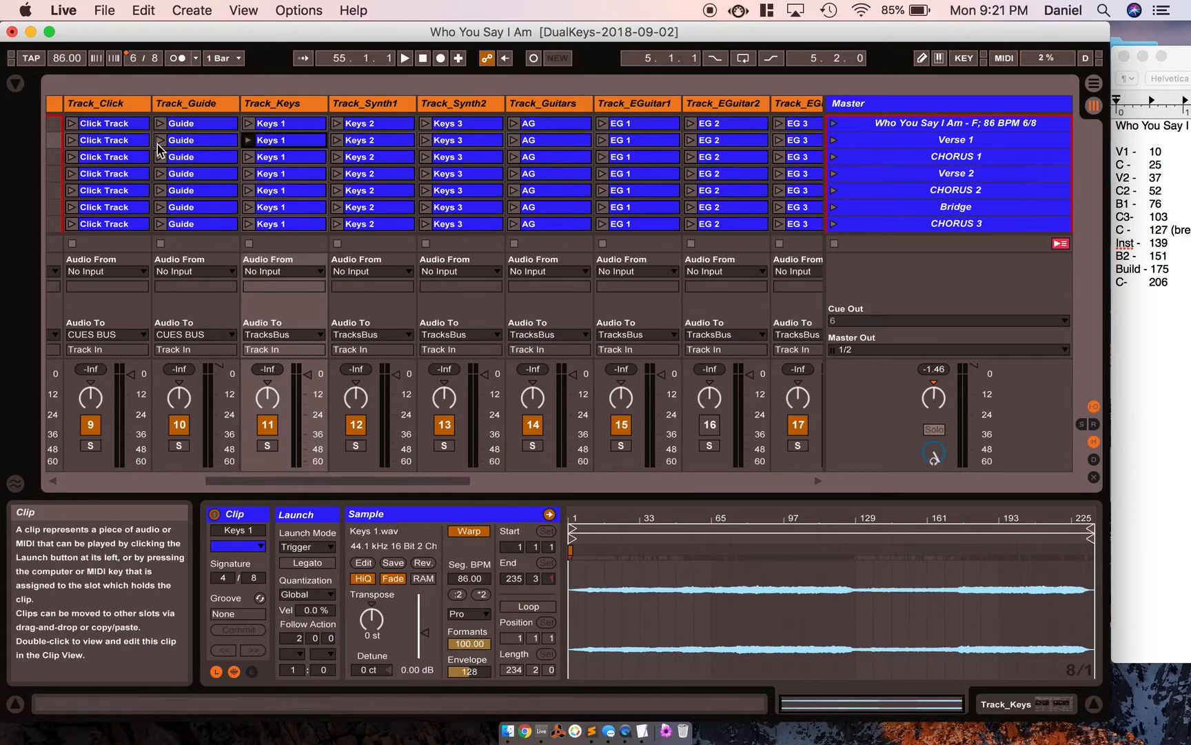
{"action": "left_click", "coordinate": [376, 143]}
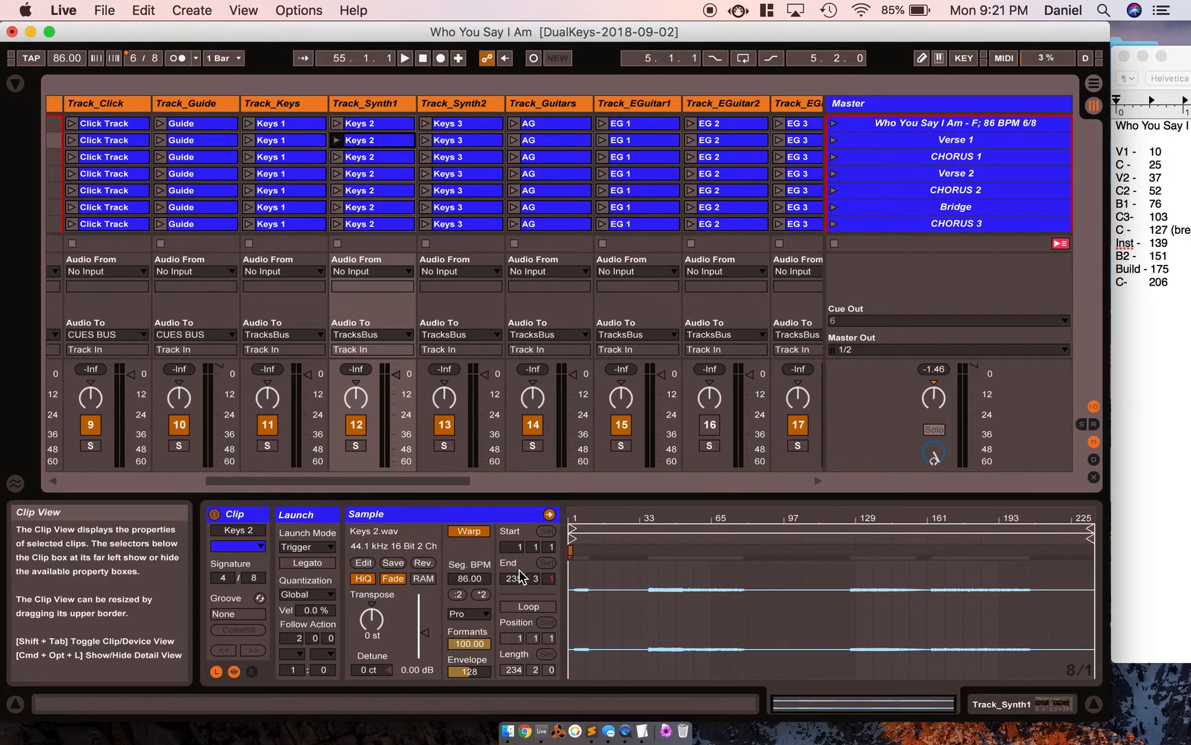
{"action": "left_click", "coordinate": [516, 547]}
{"action": "type", "text": "10"}
{"action": "key", "text": "Return"}
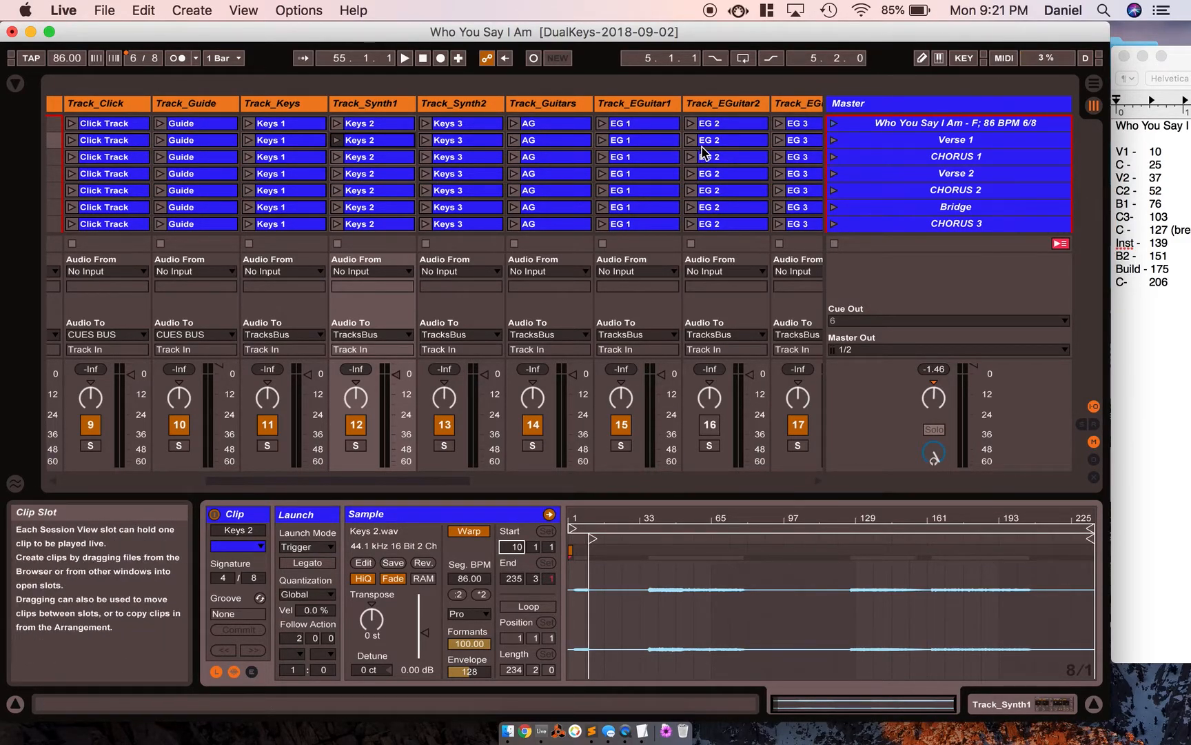
Add the ALSO_rev 1 Max audio effect to the Master track and refresh its scene list.
{"action": "left_click", "coordinate": [293, 142]}
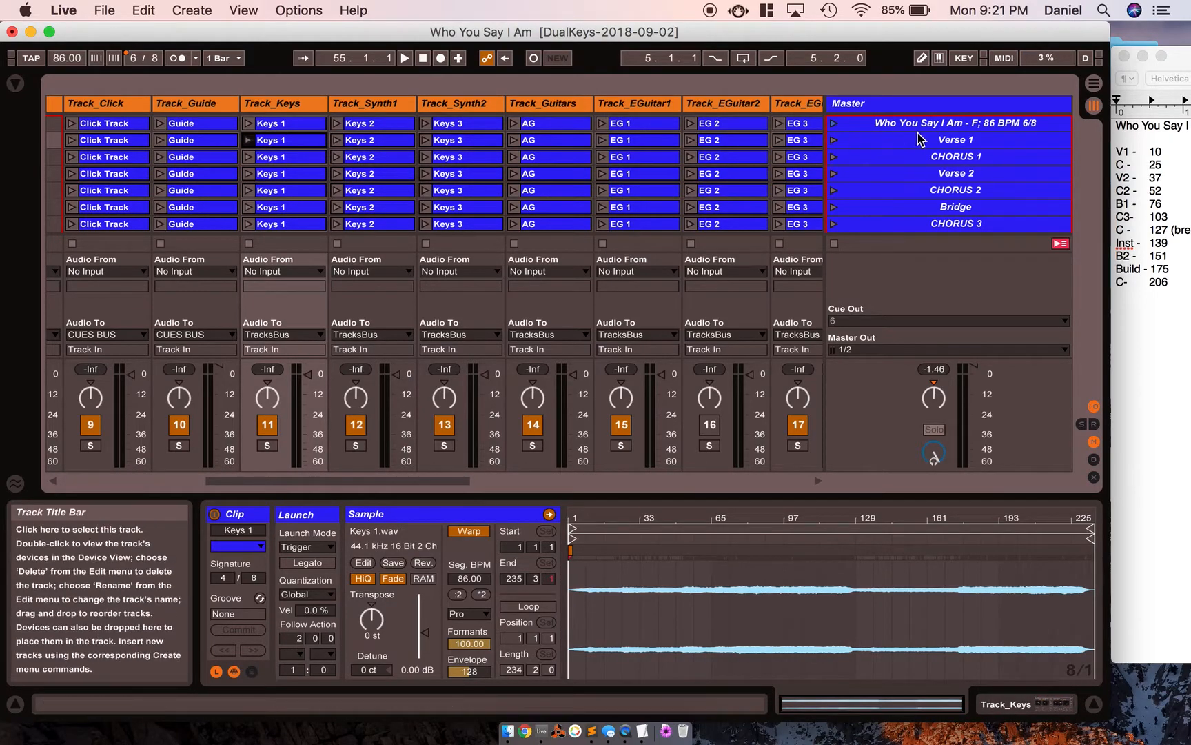
{"action": "left_click", "coordinate": [15, 83]}
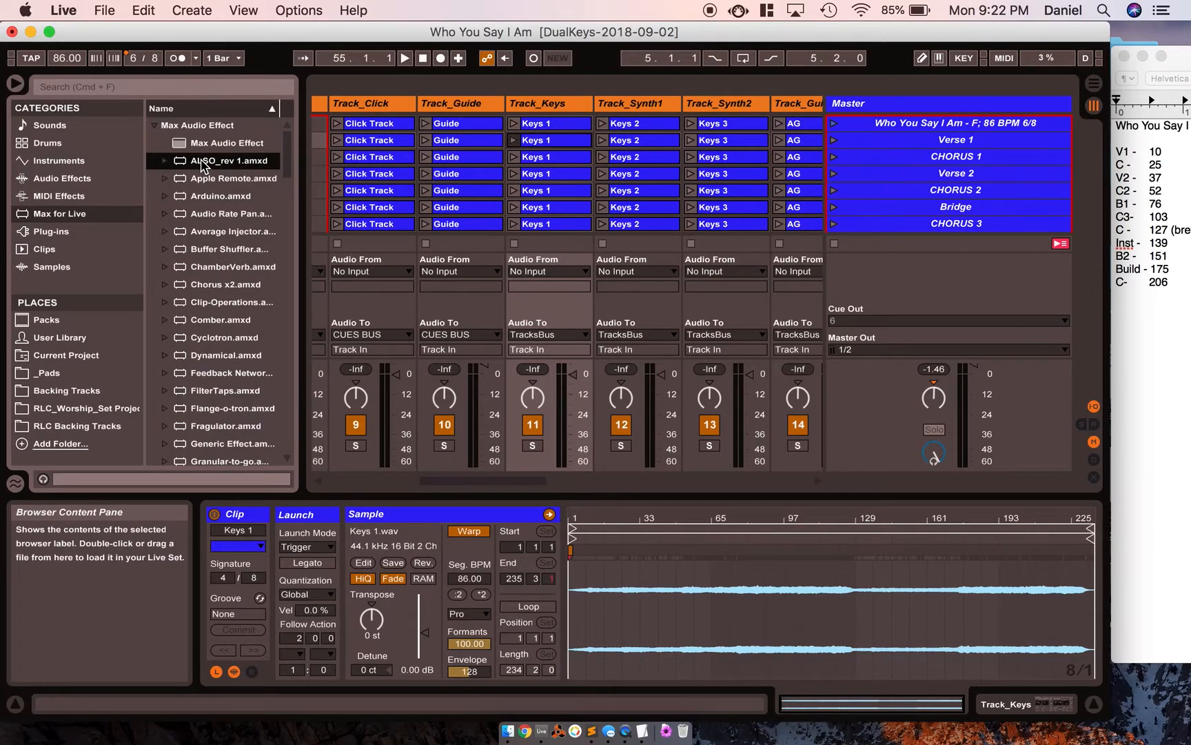
{"action": "left_click", "coordinate": [924, 105]}
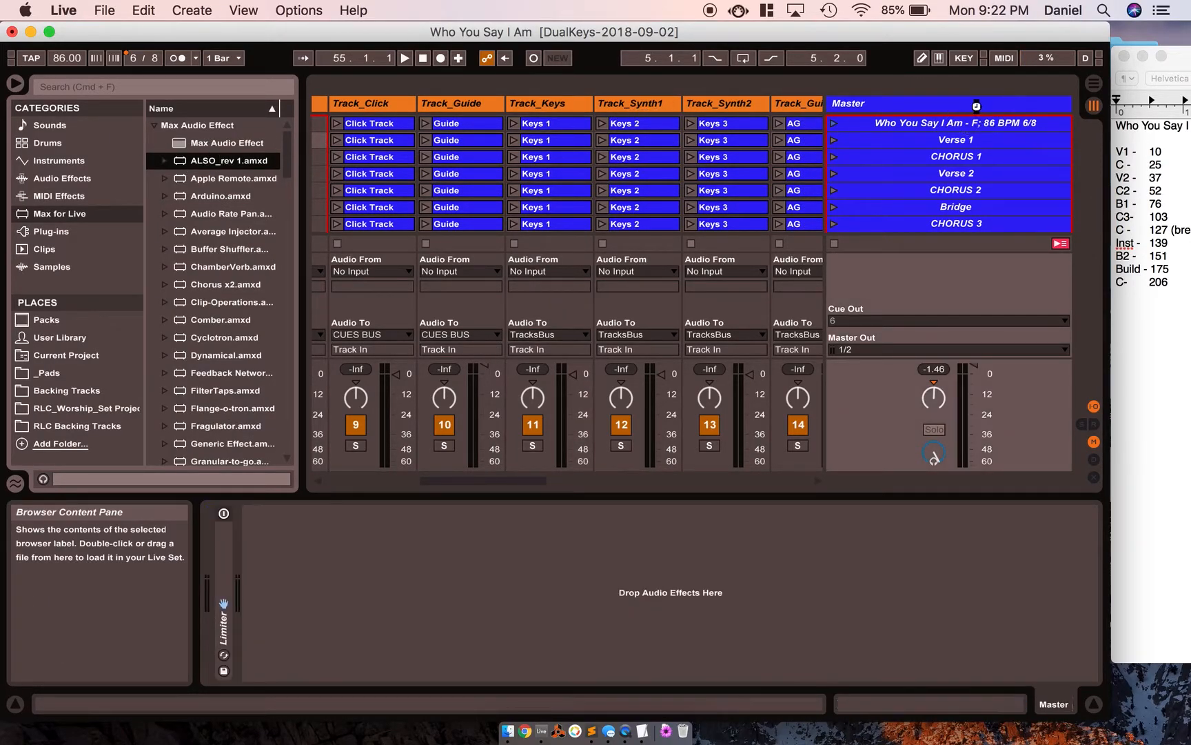
{"action": "left_click_drag", "start_coordinate": [976, 105], "coordinate": [966, 109]}
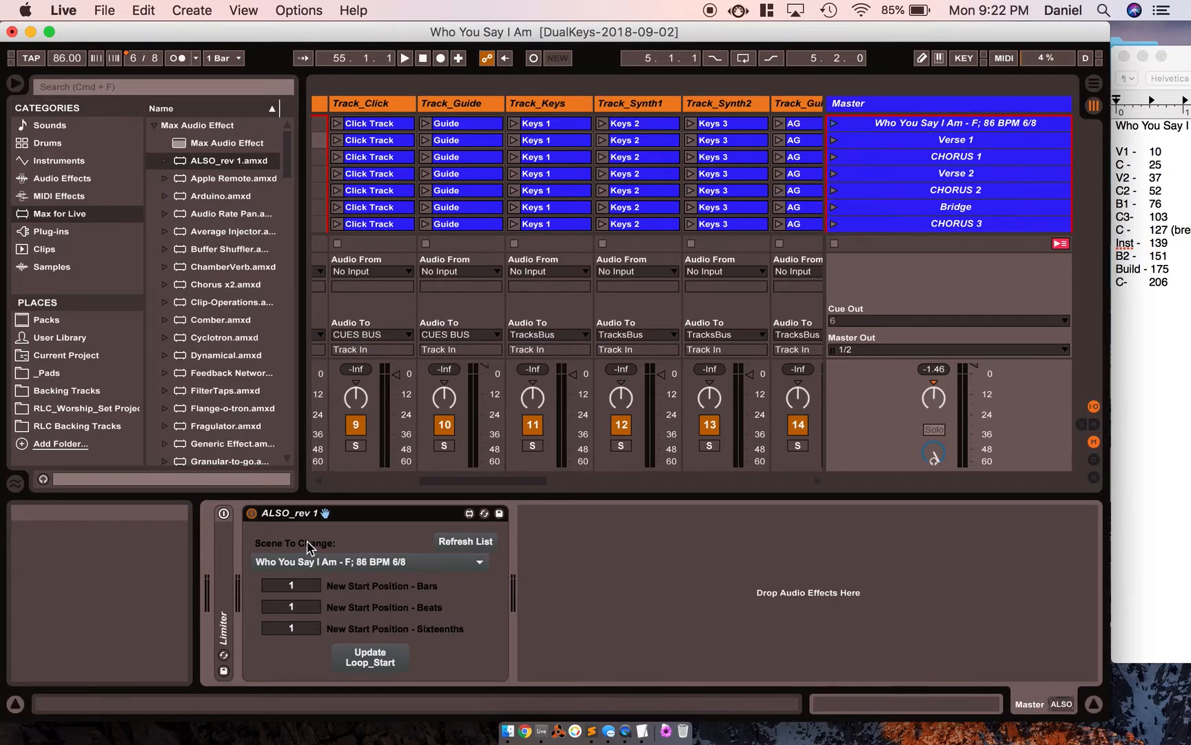
{"action": "left_click", "coordinate": [16, 83]}
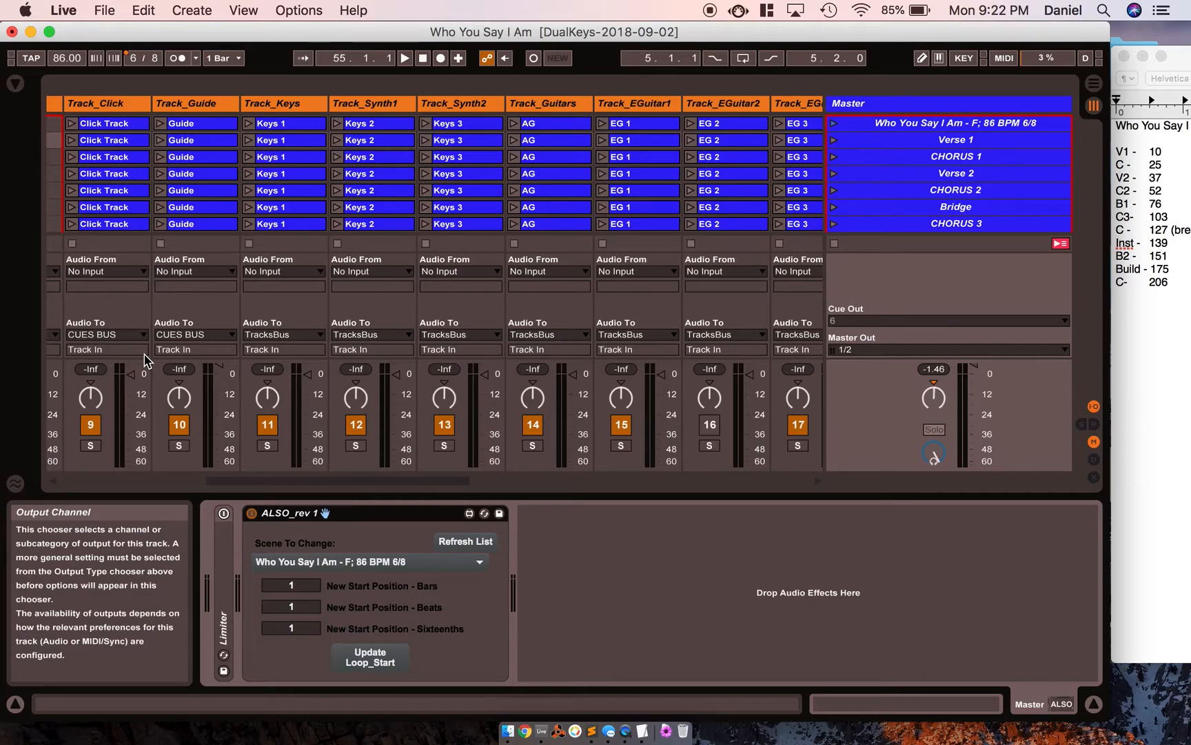
{"action": "left_click", "coordinate": [465, 543]}
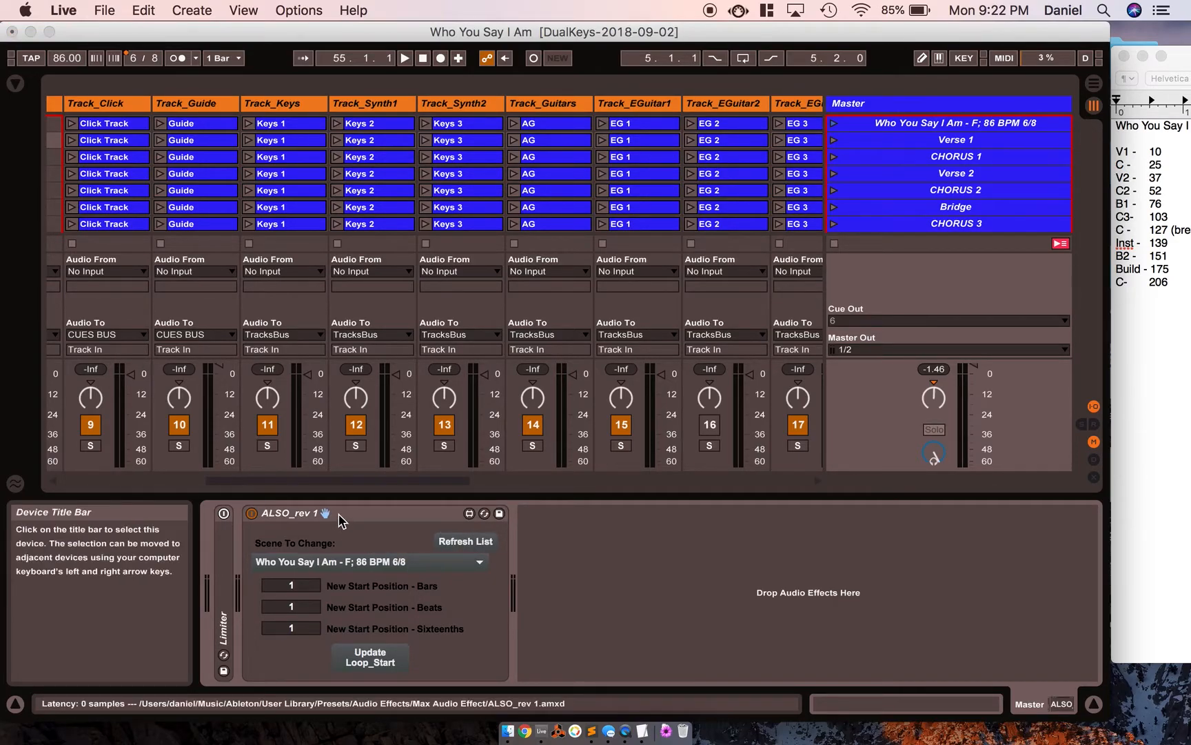
{"action": "left_click", "coordinate": [337, 518]}
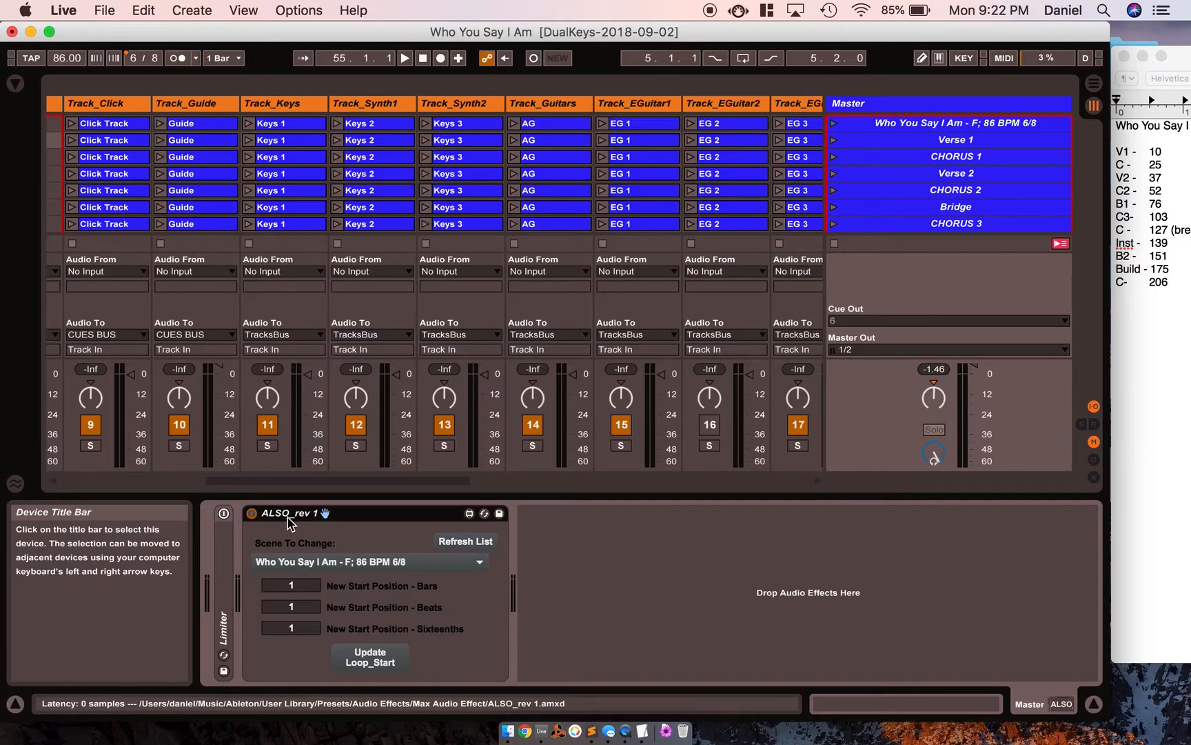
Use ALSO_rev 1 to update all Verse 1 clips to start at bar 10, and check the keys and AG clips' start positions.
{"action": "left_click", "coordinate": [478, 562]}
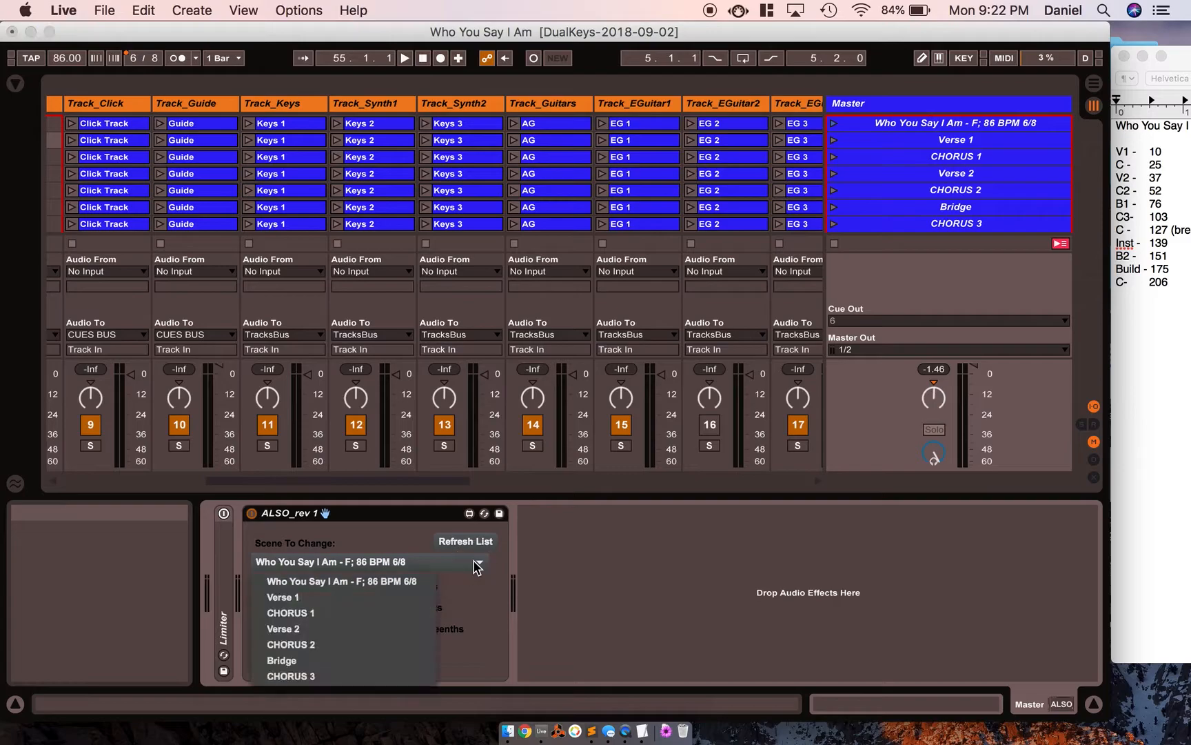
{"action": "left_click", "coordinate": [394, 598]}
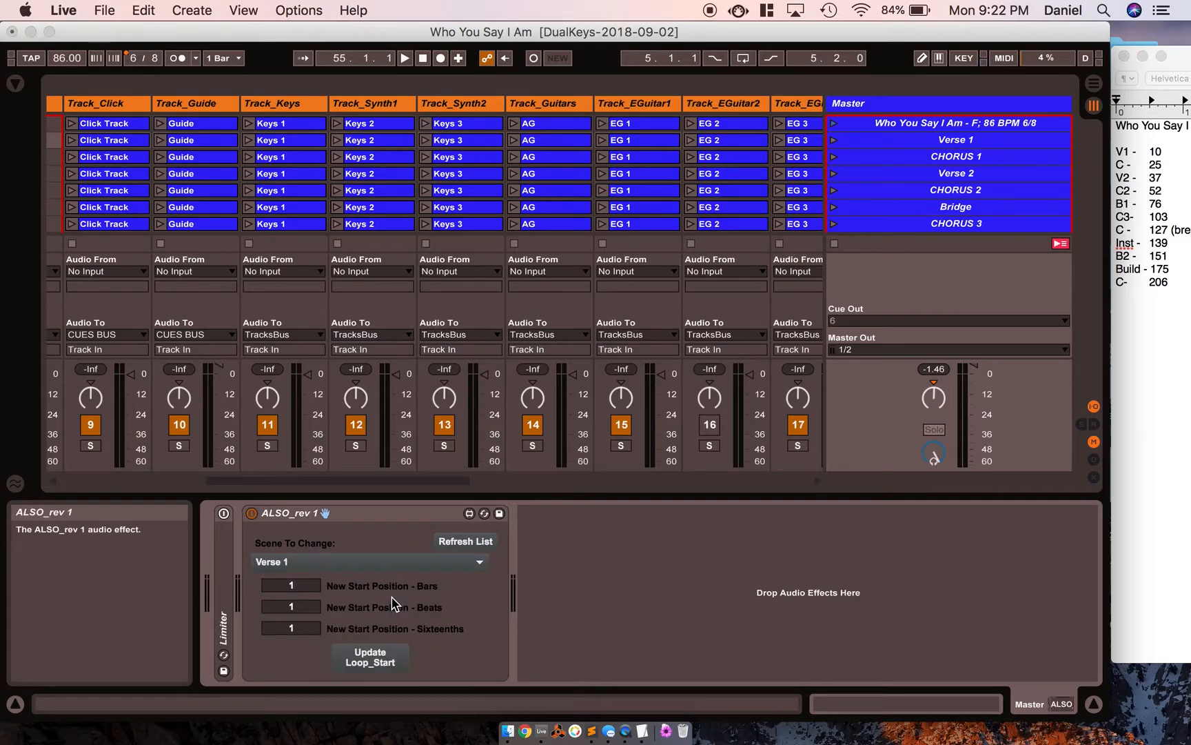
{"action": "left_click", "coordinate": [304, 587]}
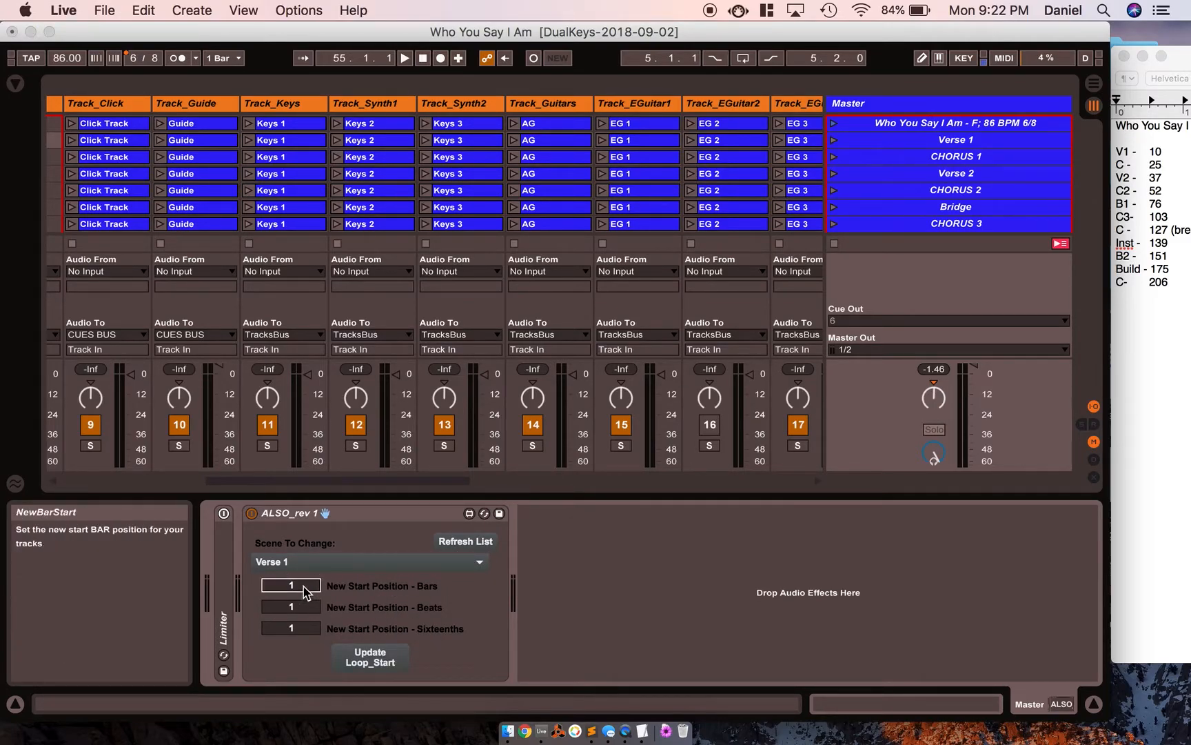
{"action": "type", "text": "10"}
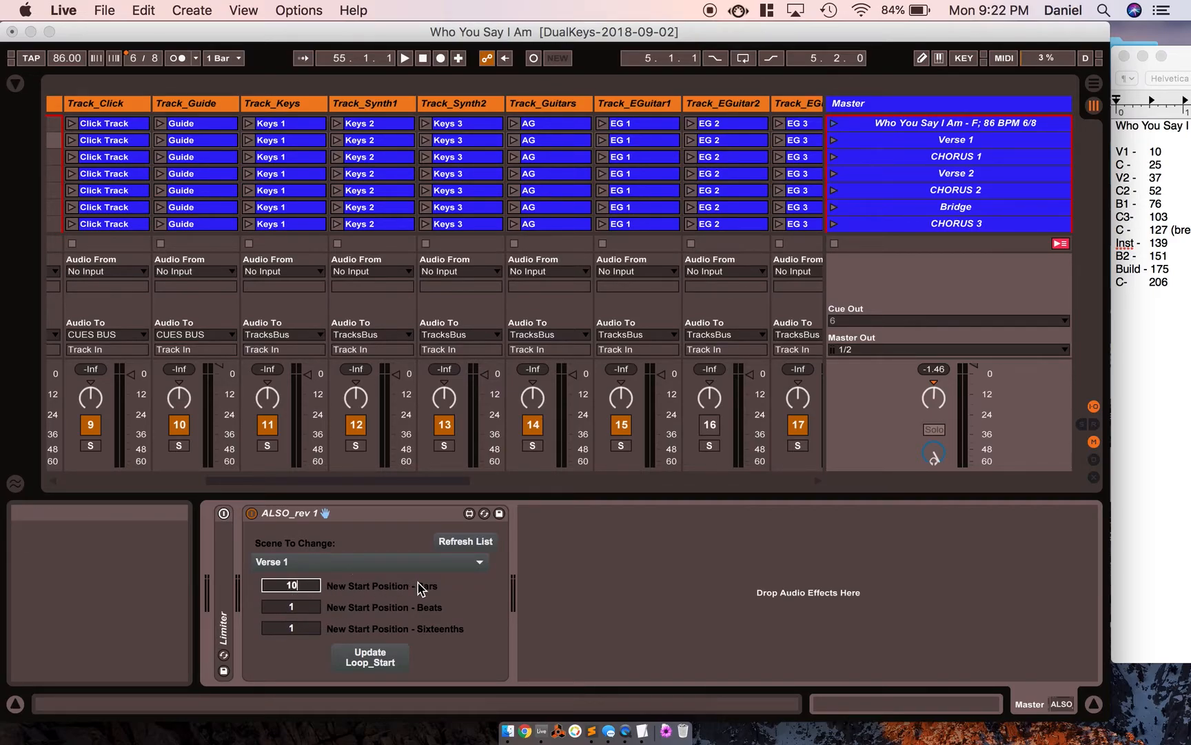
{"action": "left_click", "coordinate": [371, 656]}
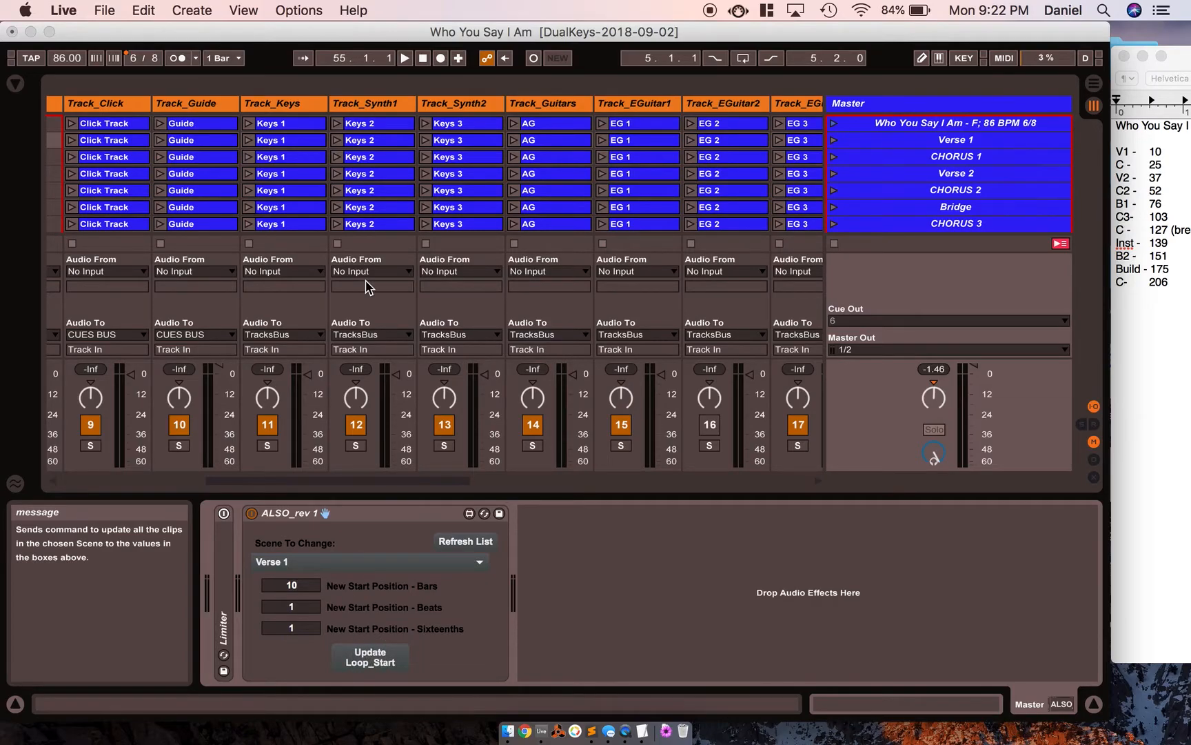
{"action": "left_click", "coordinate": [285, 141]}
{"action": "double_click", "coordinate": [286, 142]}
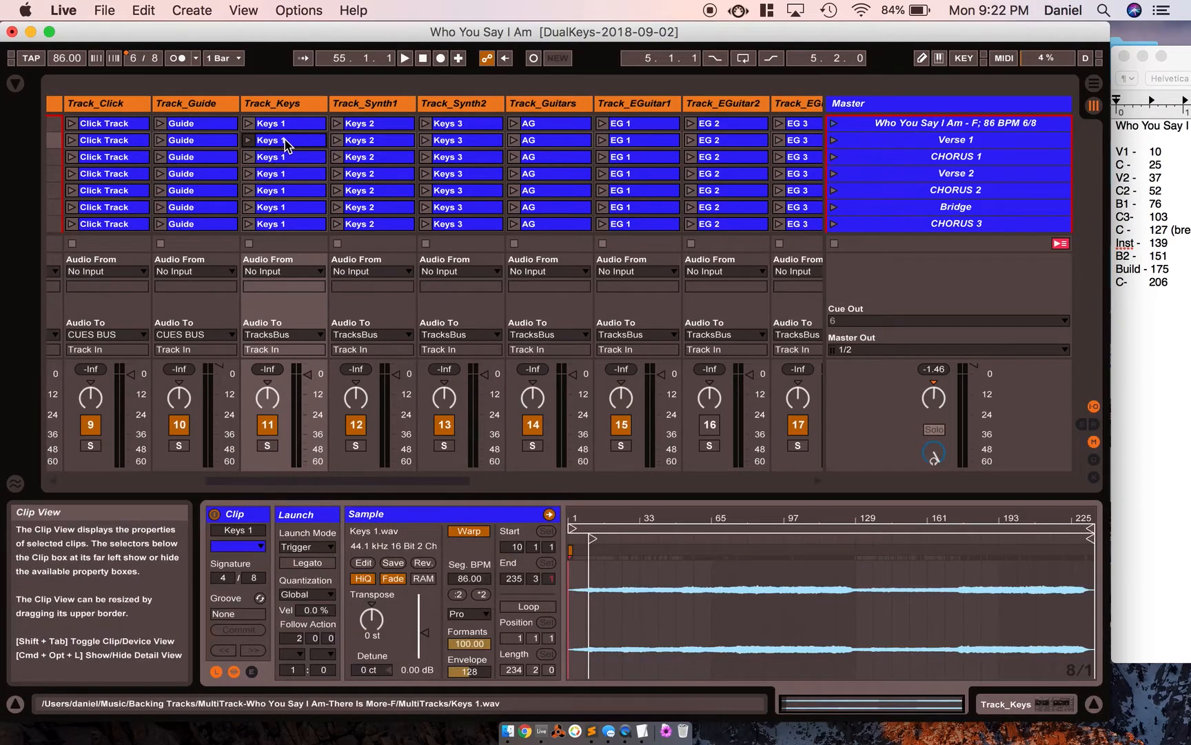
{"action": "left_click", "coordinate": [362, 141]}
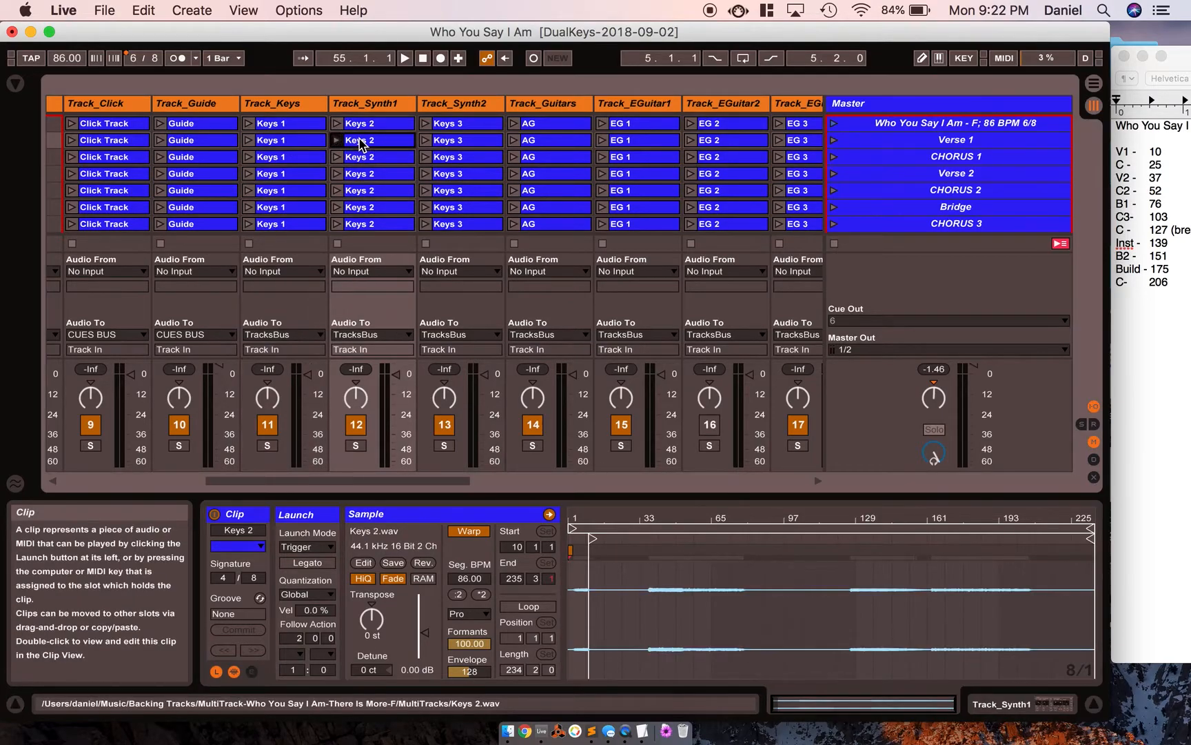
{"action": "left_click", "coordinate": [454, 141]}
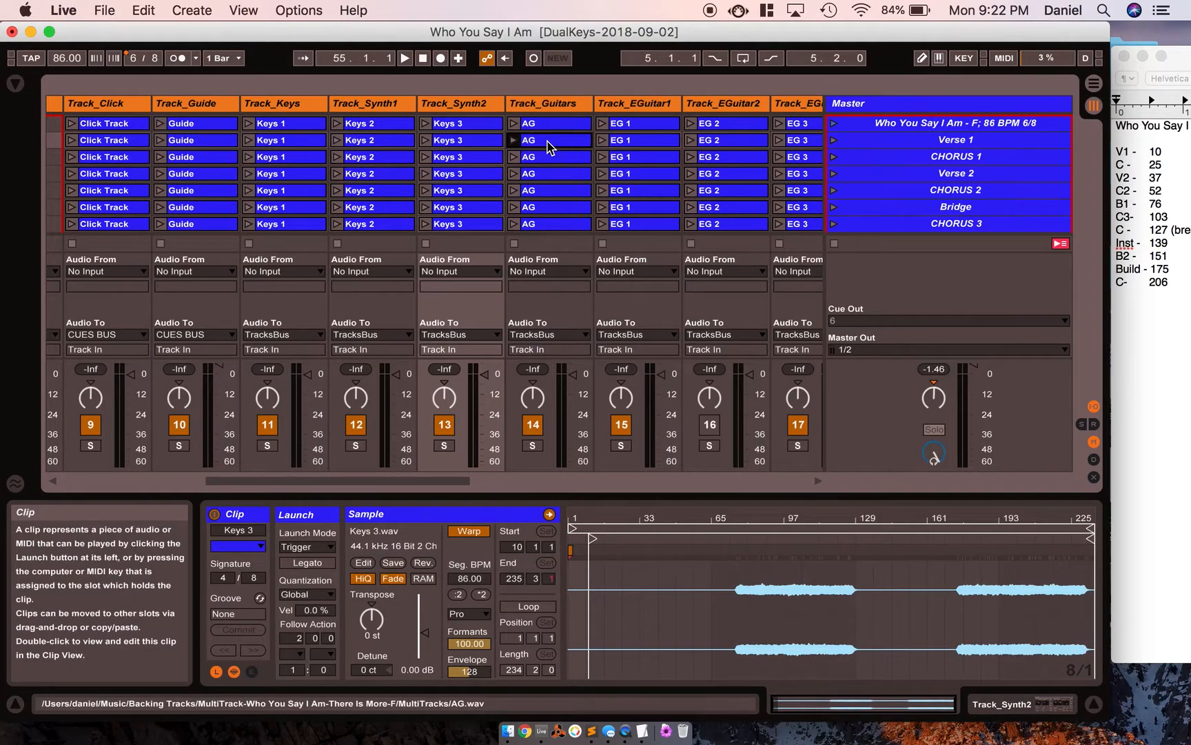
{"action": "left_click", "coordinate": [549, 141]}
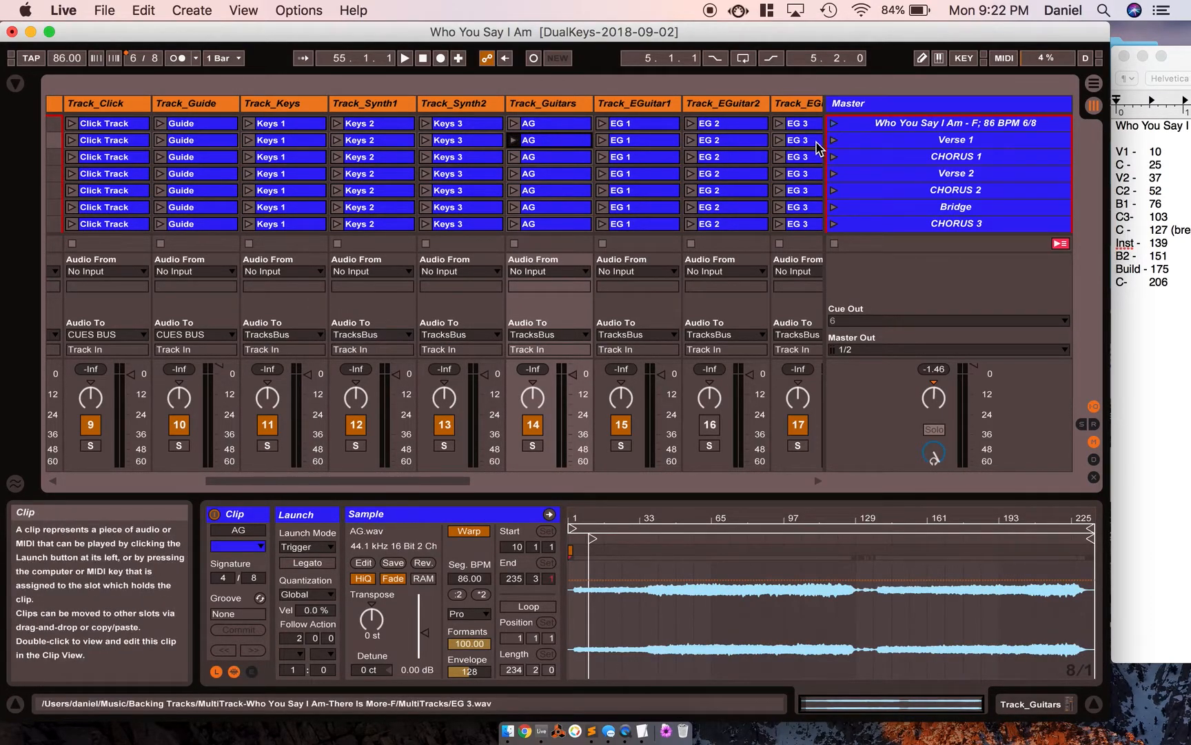
Use ALSO_rev 1 on the Master track to update all CHORUS 1 clips to start at bar 25.
{"action": "left_click", "coordinate": [951, 104]}
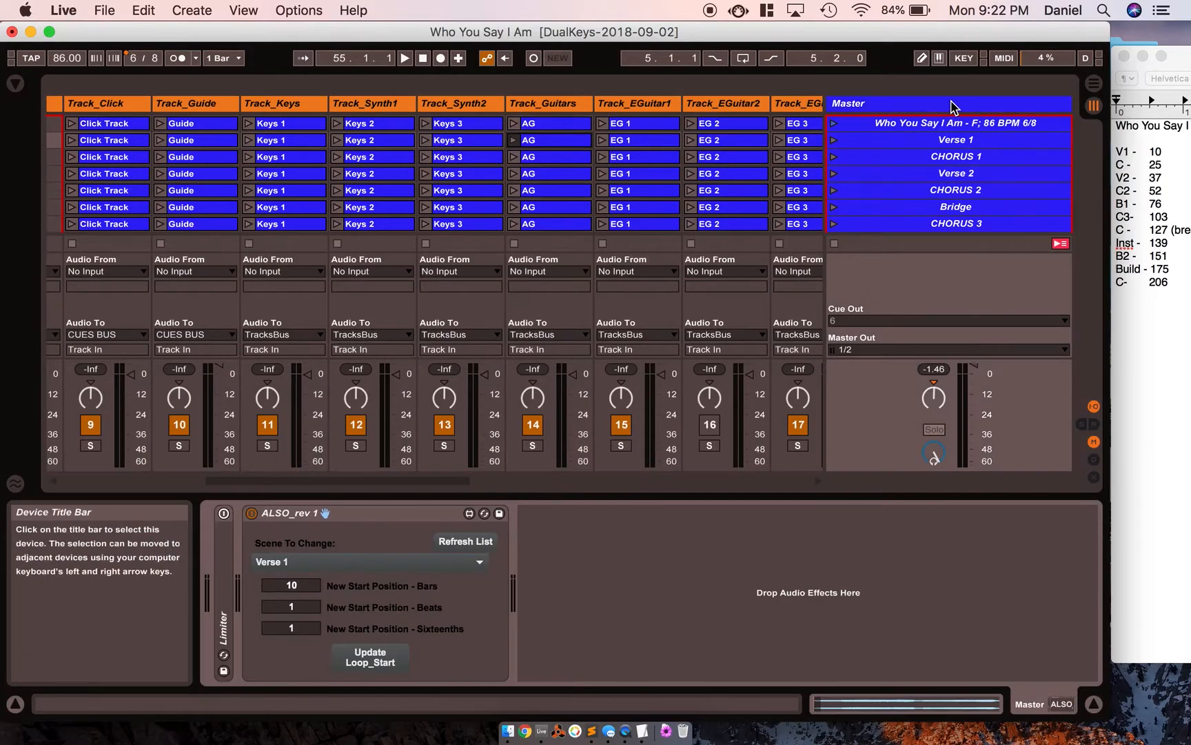
{"action": "left_click", "coordinate": [338, 562]}
{"action": "left_click", "coordinate": [293, 613]}
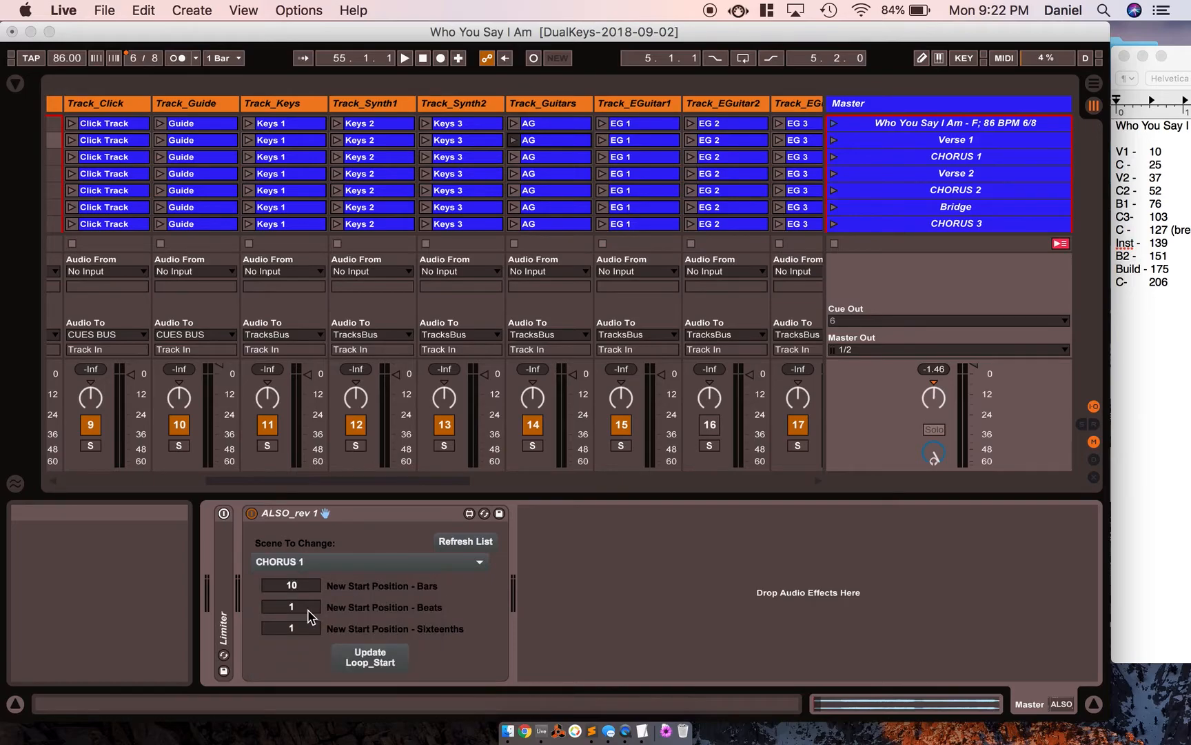
{"action": "type", "text": "25"}
{"action": "left_click", "coordinate": [369, 652]}
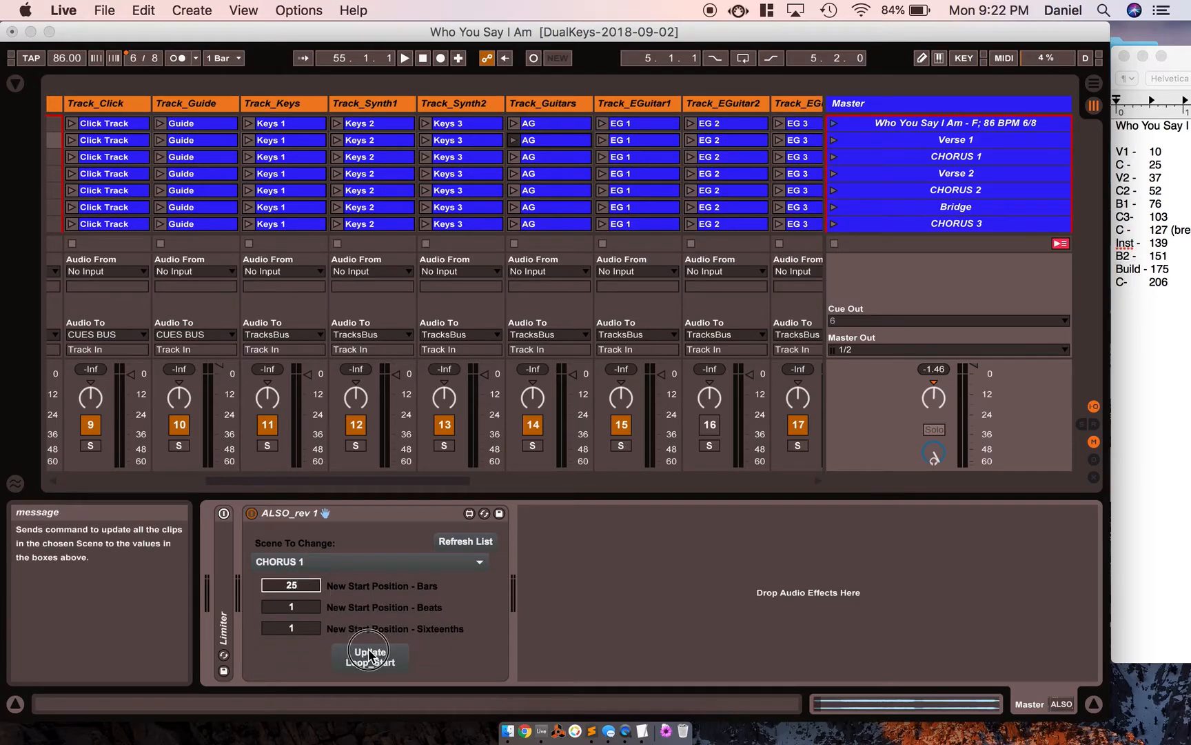
Update all clips in the Verse 2 scene to start at bar 37 with ALSO_rev 1.
{"action": "left_click", "coordinate": [478, 561]}
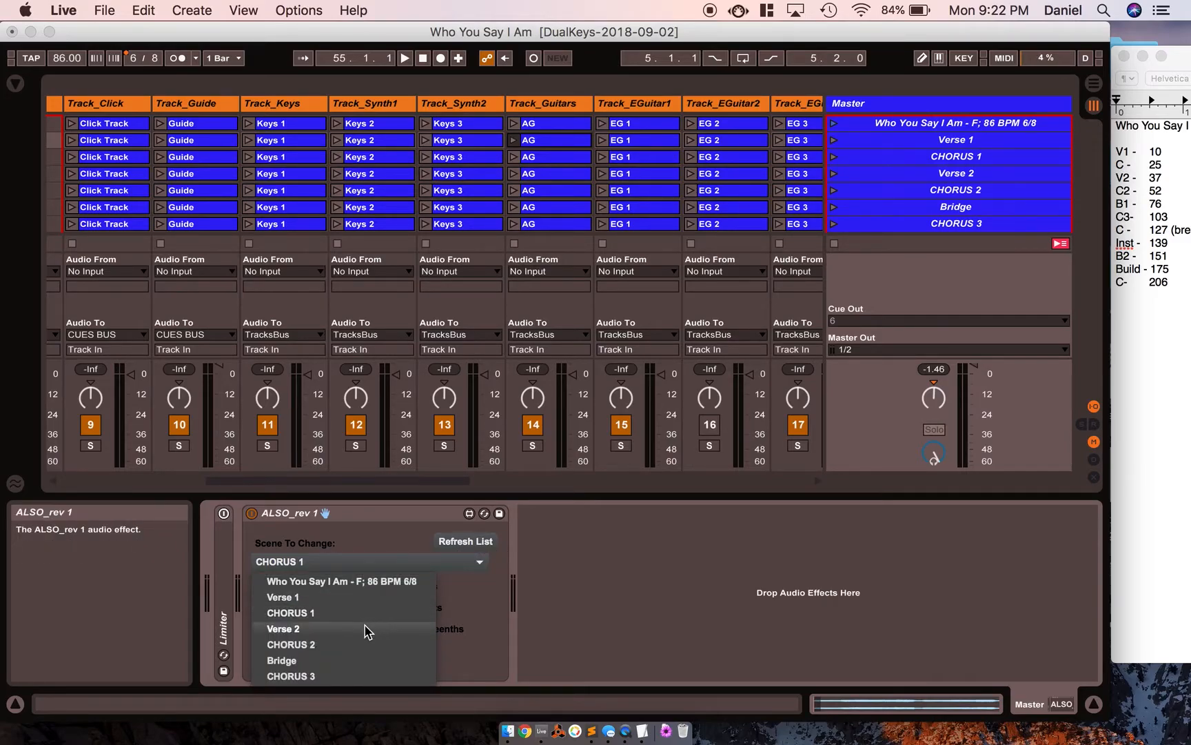
{"action": "left_click", "coordinate": [362, 630]}
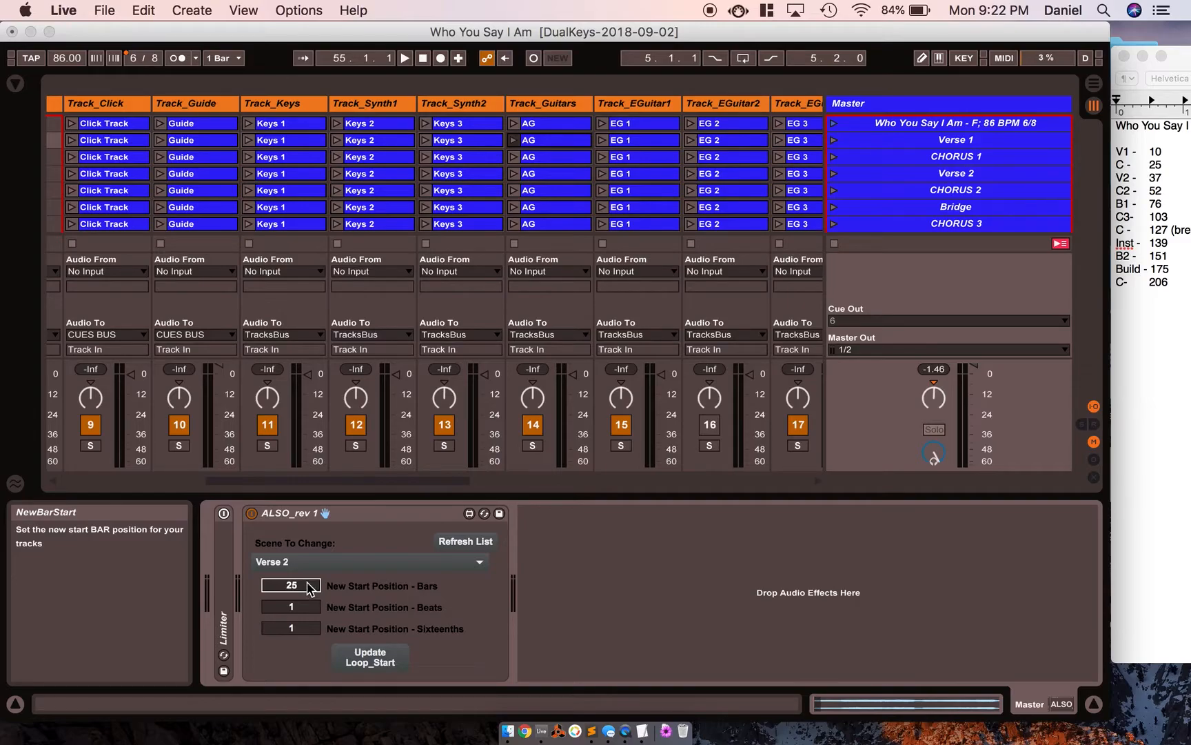
{"action": "type", "text": "37"}
{"action": "left_click", "coordinate": [355, 652]}
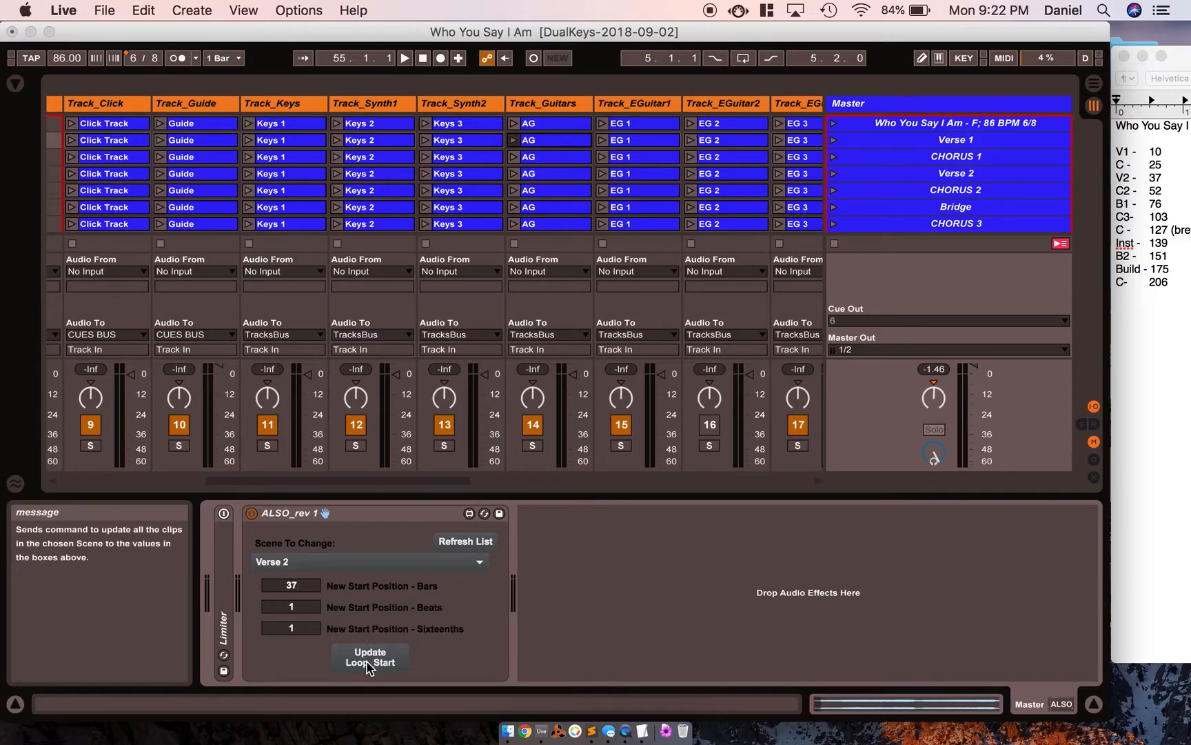
Check the start positions of the CHORUS 1 and Verse 2 clips across several tracks.
{"action": "left_click", "coordinate": [128, 158]}
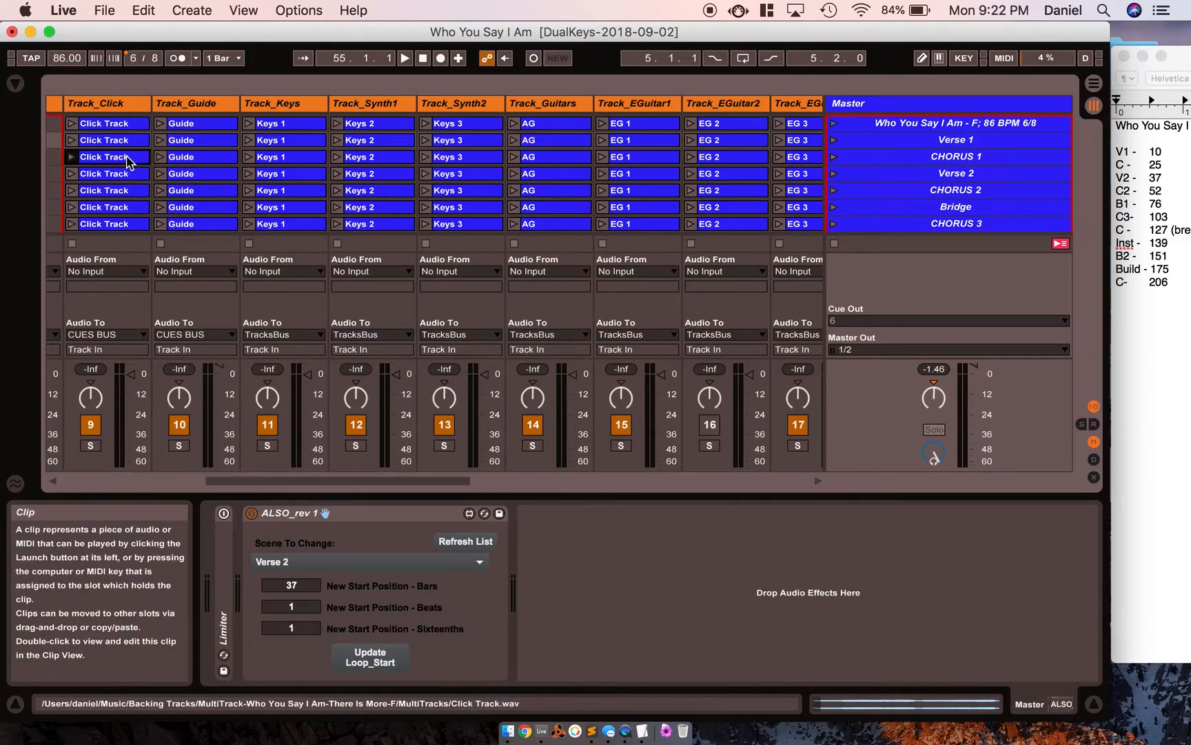
{"action": "double_click", "coordinate": [131, 161]}
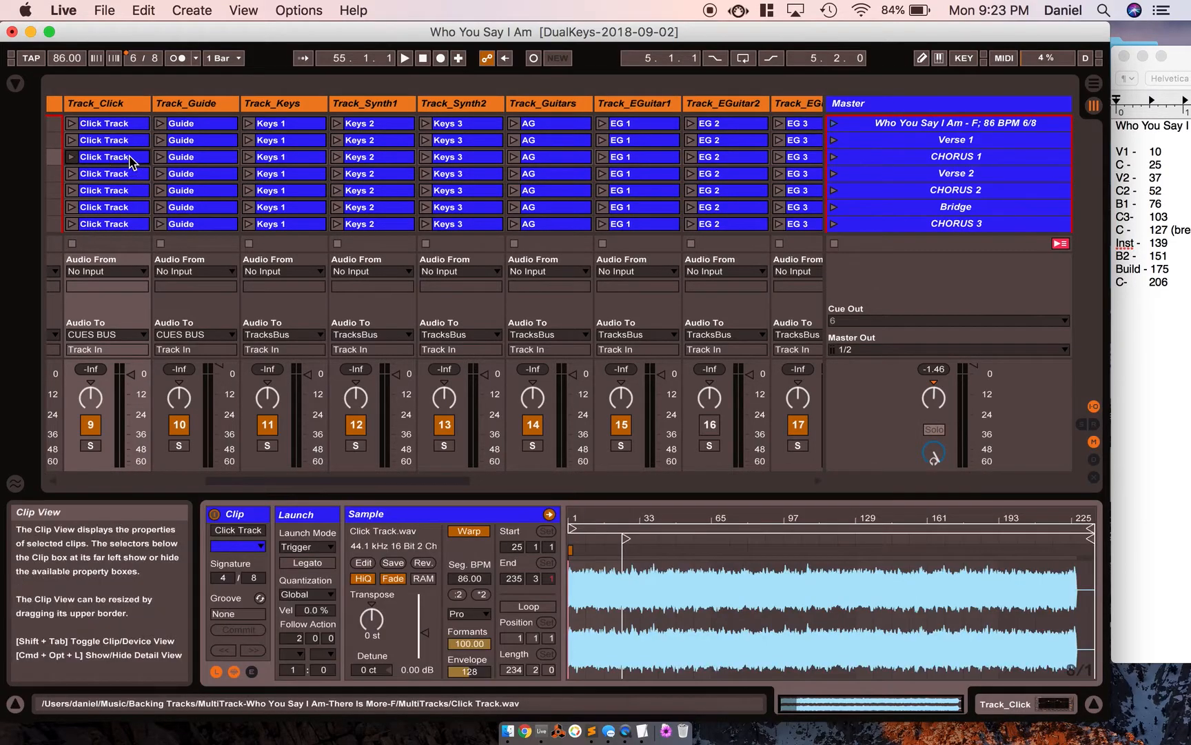
{"action": "left_click", "coordinate": [196, 160]}
{"action": "key", "text": "Right"}
{"action": "key", "text": "Right"}
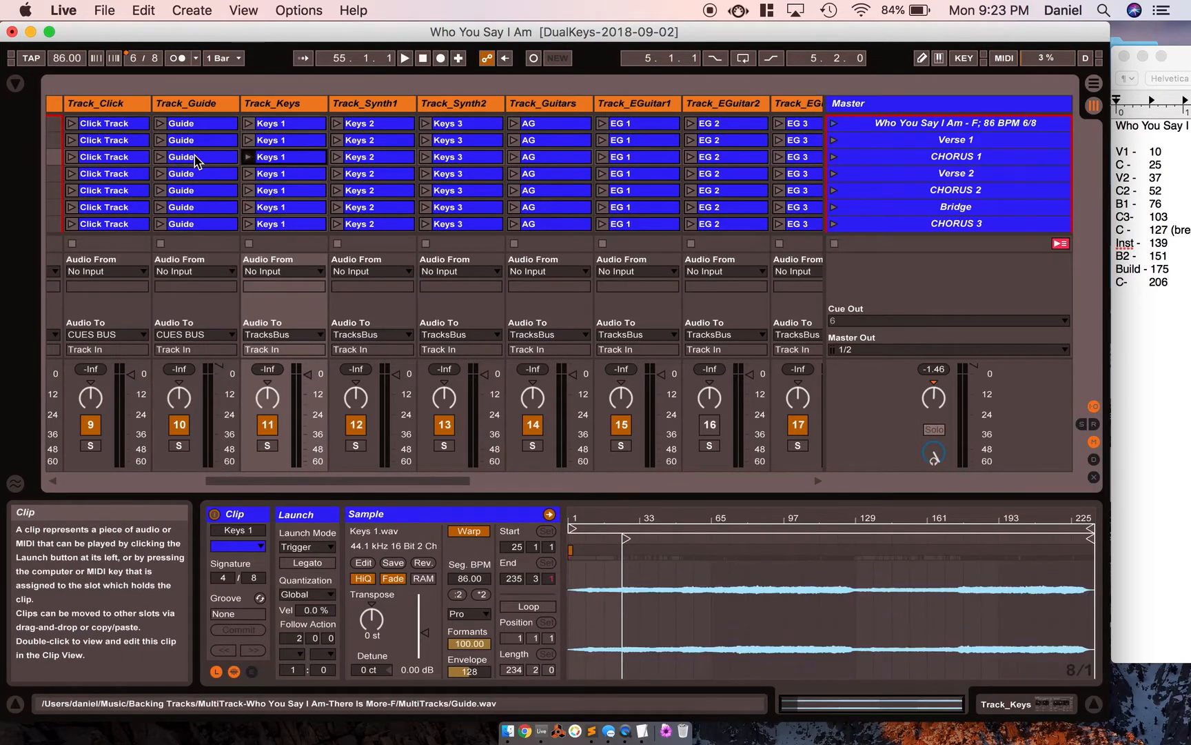
{"action": "key", "text": "Down"}
{"action": "key", "text": "Right"}
{"action": "key", "text": "Right"}
{"action": "key", "text": "Right"}
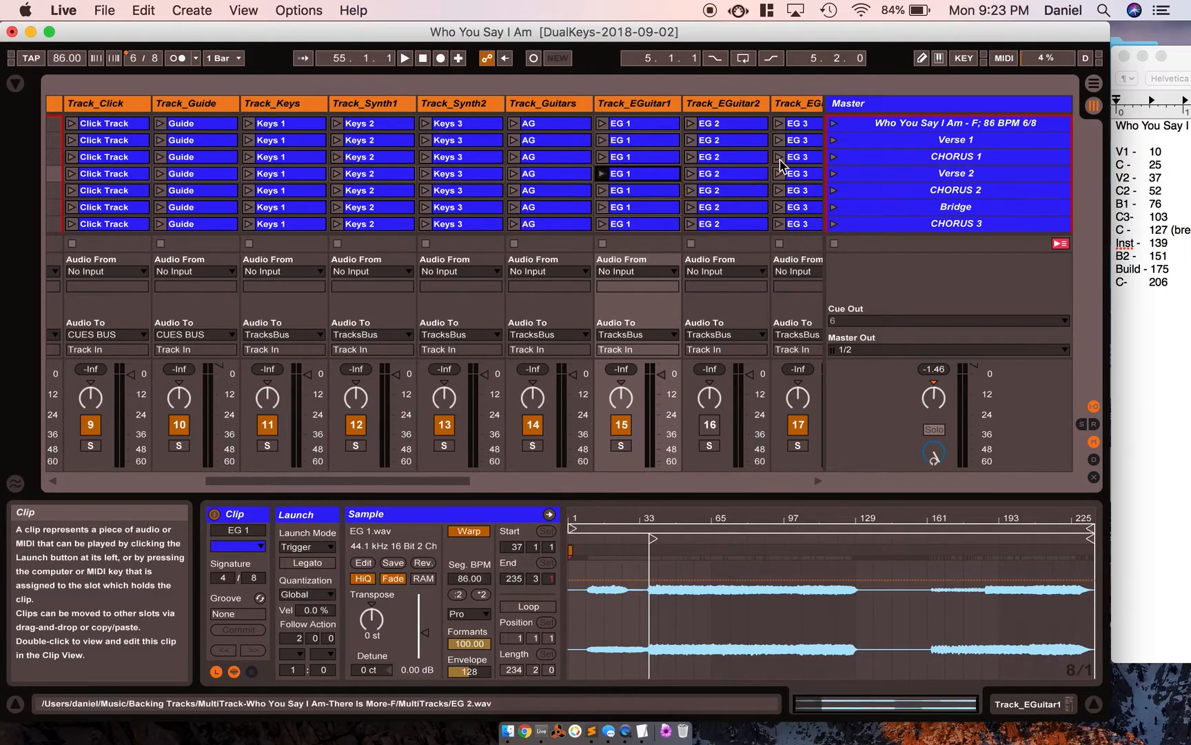
Set the Verse 1, Verse 2 and Bridge scenes to No Color, and show the Master track's devices again.
{"action": "left_click", "coordinate": [912, 140]}
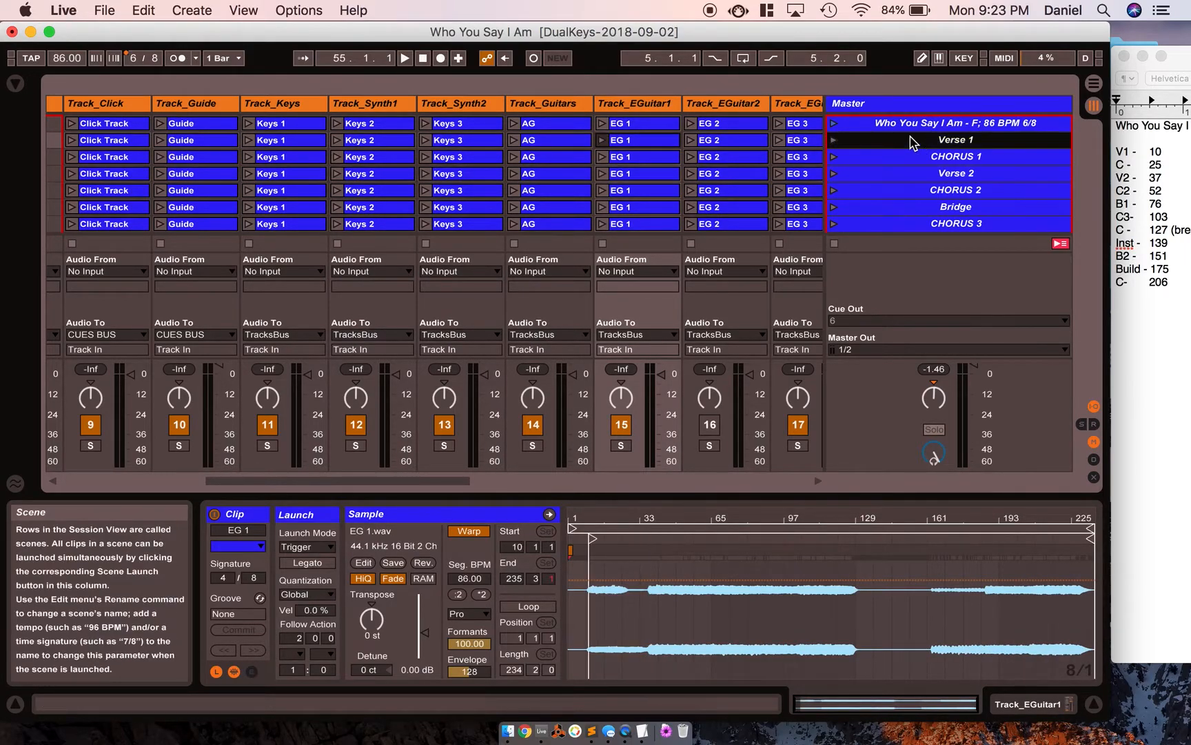
{"action": "left_click", "coordinate": [911, 175], "text": "super"}
{"action": "left_click", "coordinate": [911, 208], "text": "super"}
{"action": "right_click", "coordinate": [912, 215]}
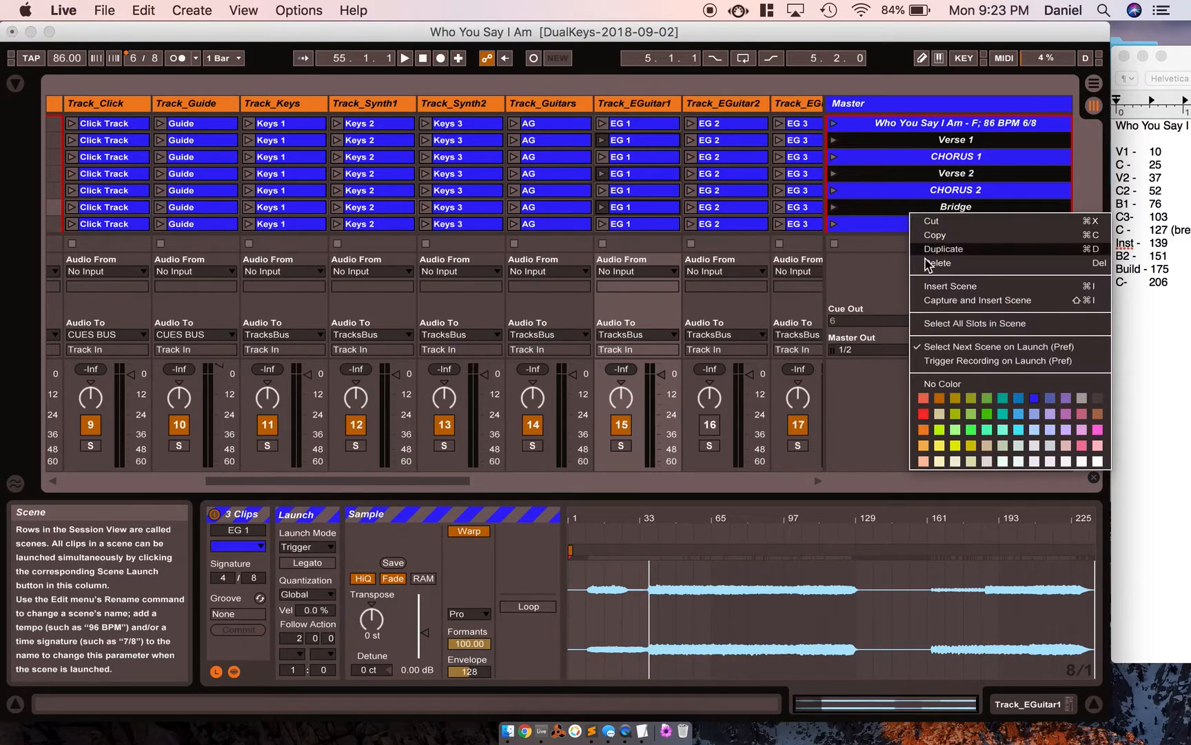
{"action": "left_click", "coordinate": [946, 380]}
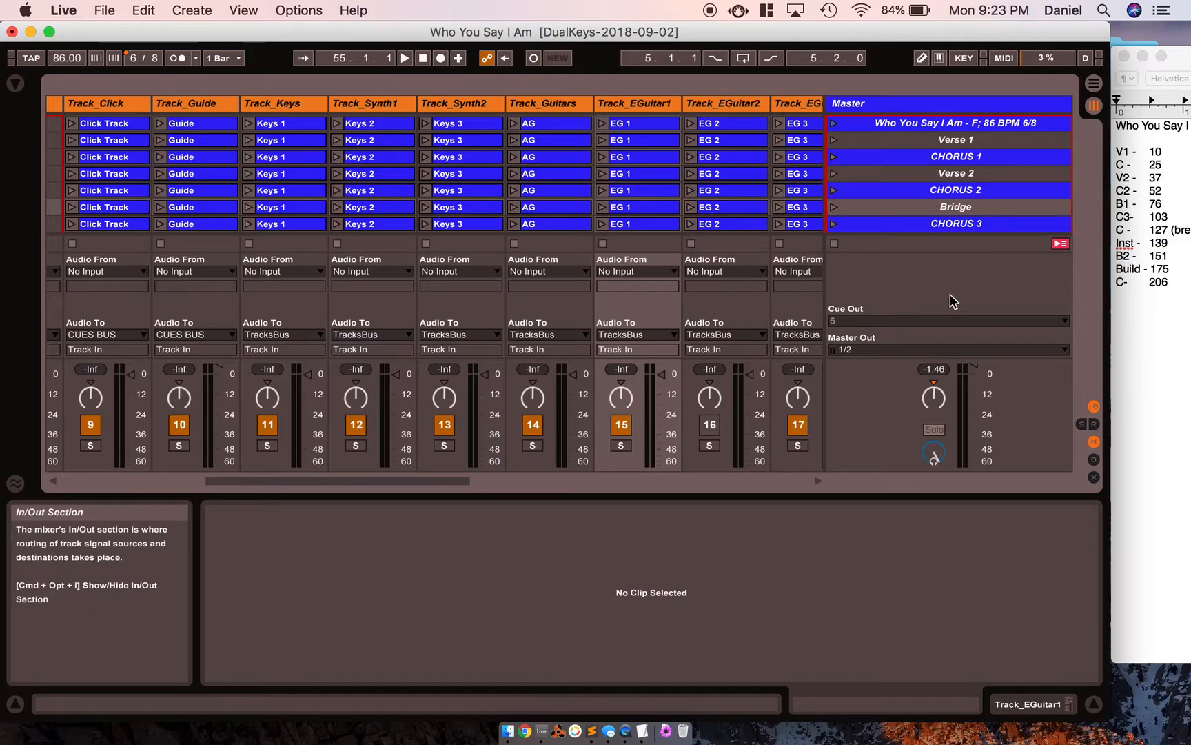
{"action": "left_click", "coordinate": [934, 225]}
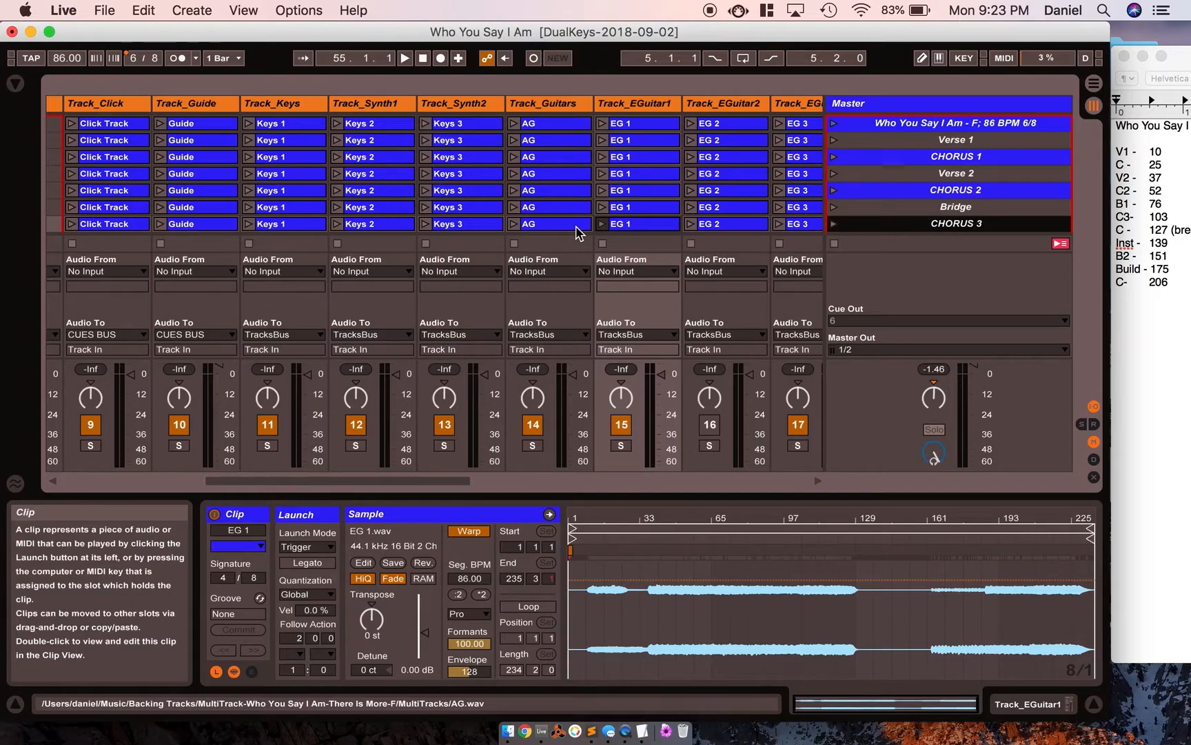
{"action": "left_click", "coordinate": [907, 108]}
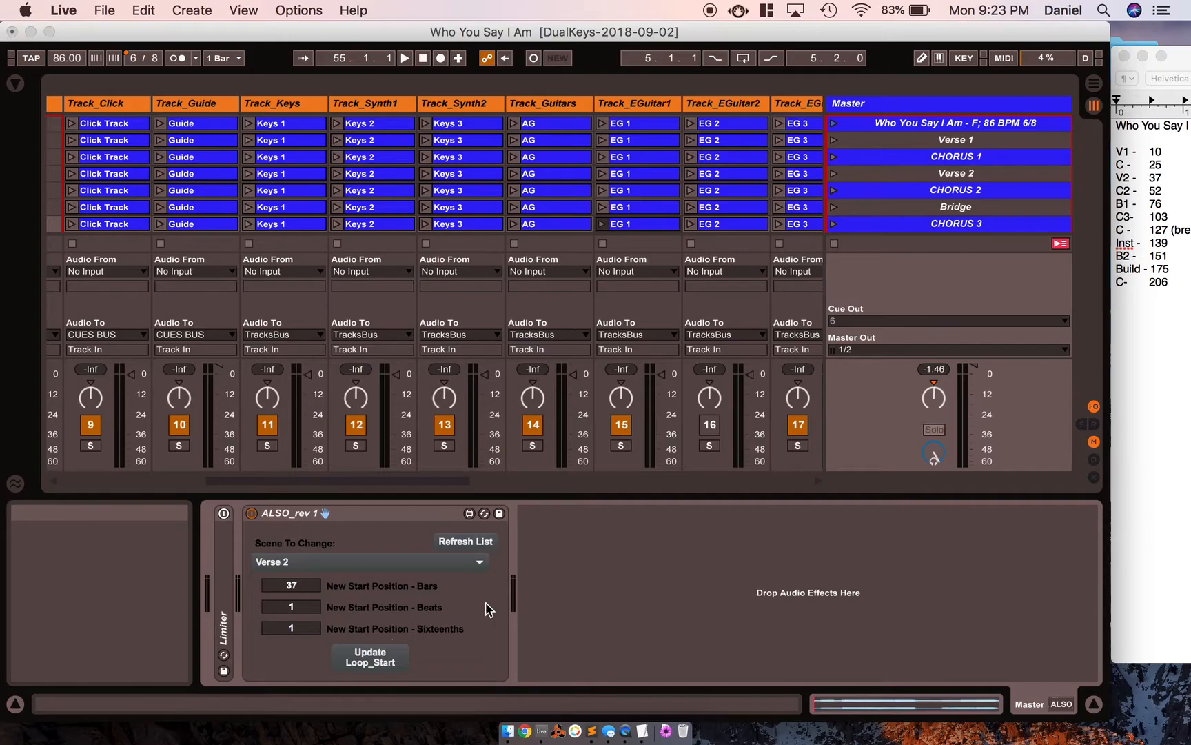